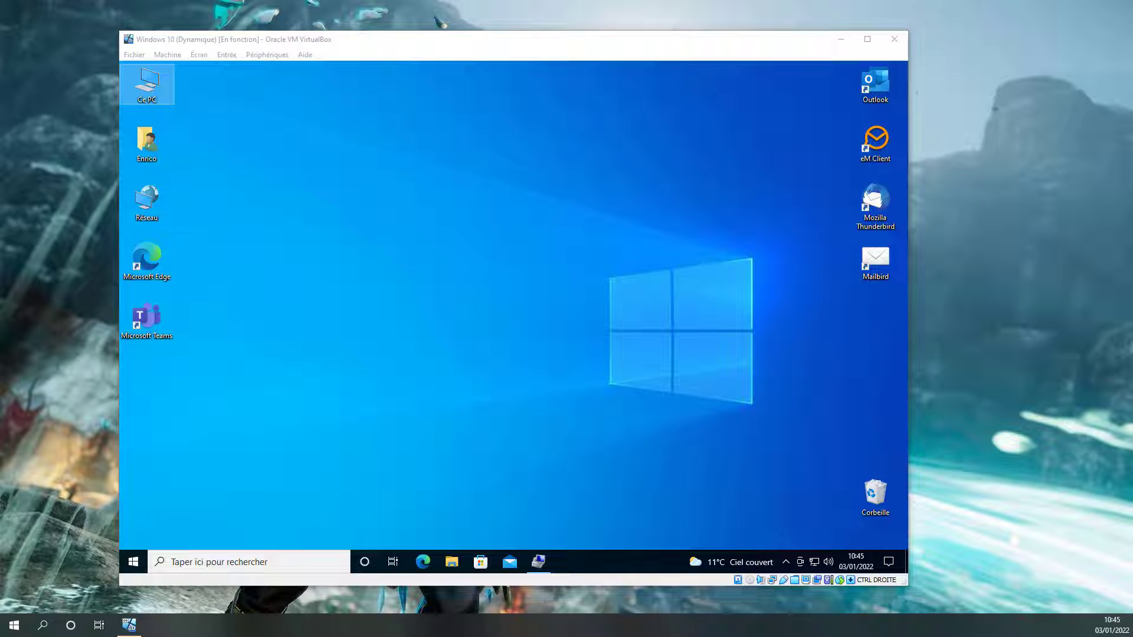
# Bring Computer Management back up and select the unallocated space on Disk 2.
pyautogui.click(538, 562)
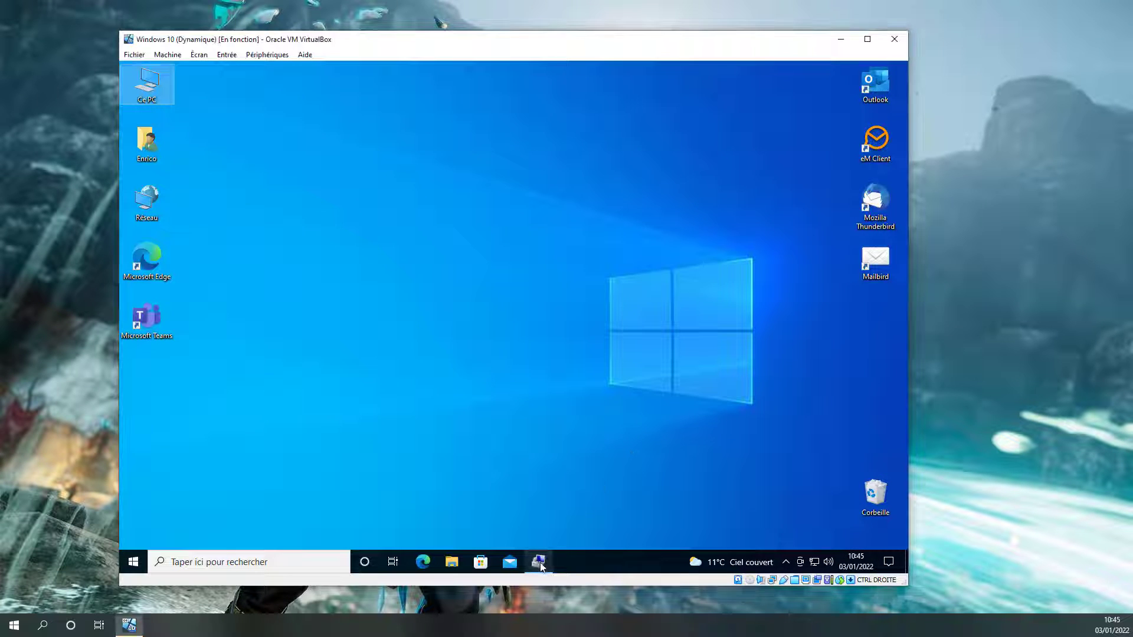
pyautogui.click(406, 448)
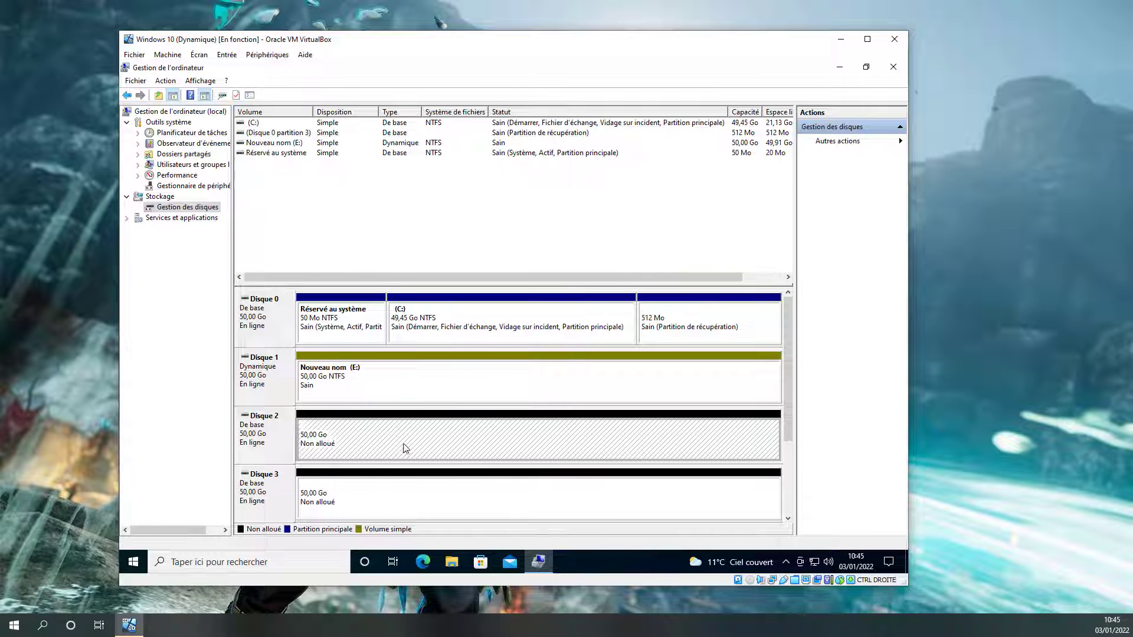
pyautogui.click(273, 441)
pyautogui.rightClick(264, 434)
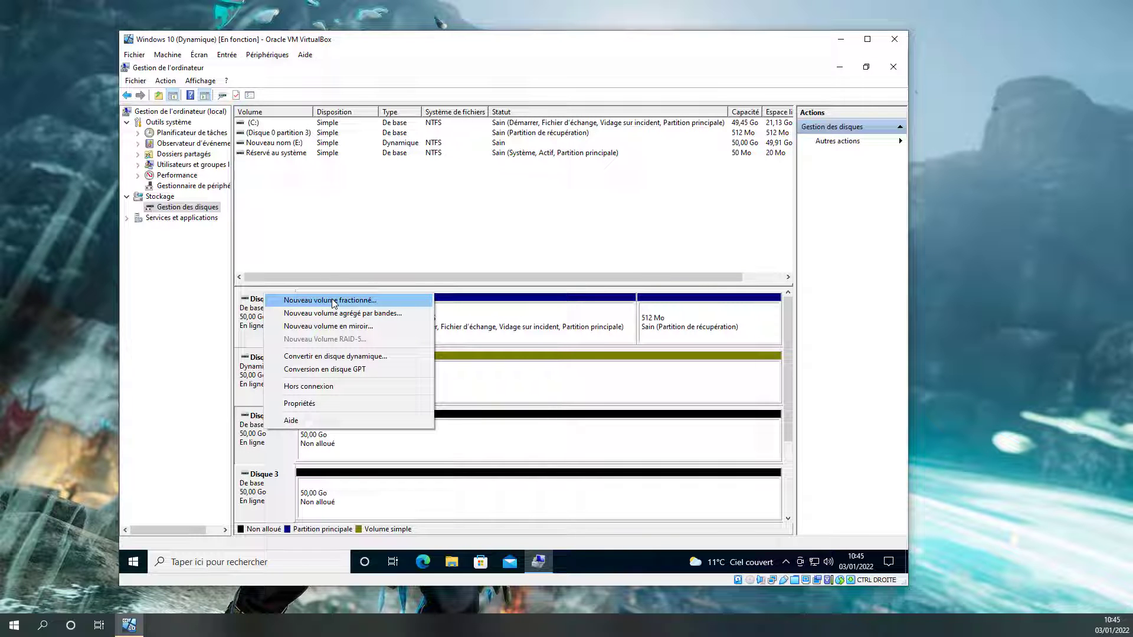
pyautogui.click(332, 300)
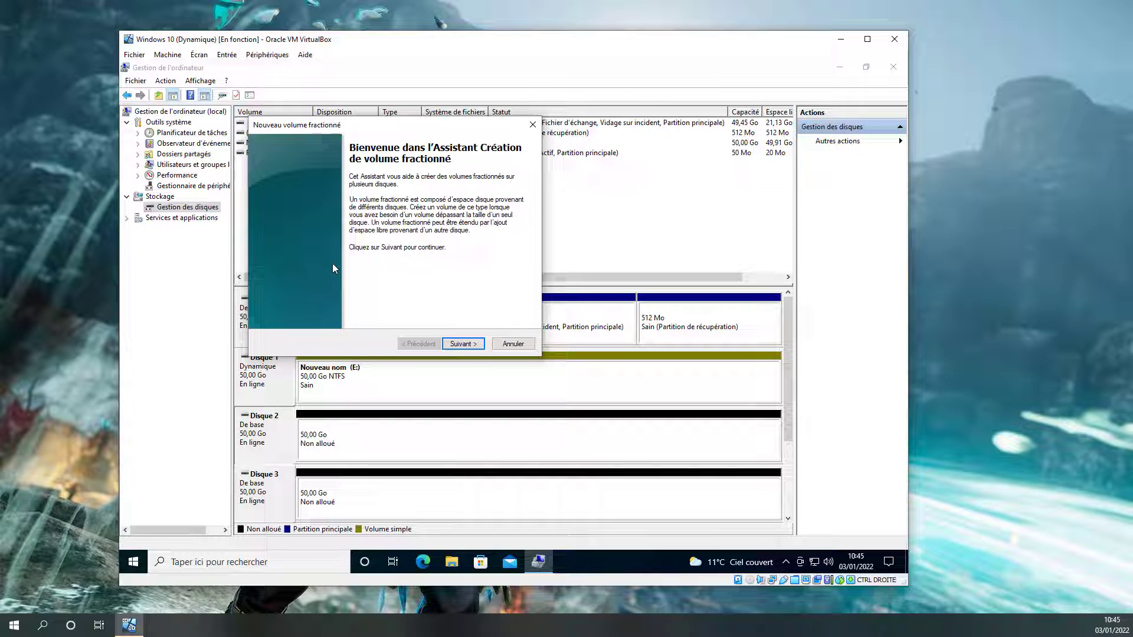
pyautogui.click(512, 344)
# Start a new mirrored volume on Disk 2 and add Disk 3 as its second disk.
pyautogui.rightClick(264, 430)
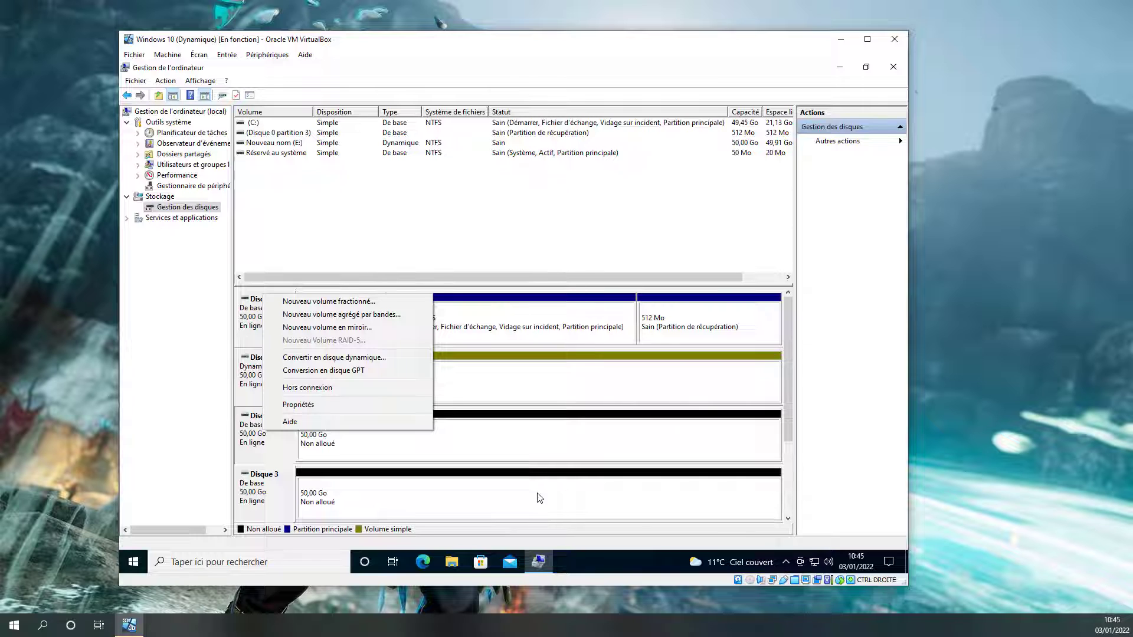
pyautogui.click(326, 329)
pyautogui.click(469, 343)
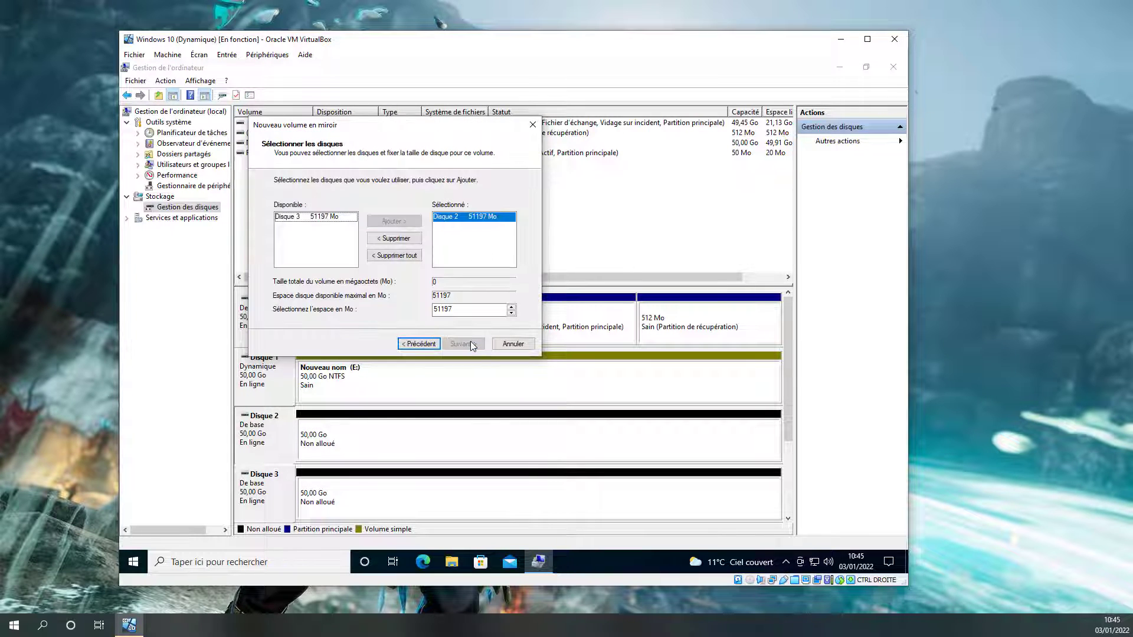
pyautogui.click(290, 217)
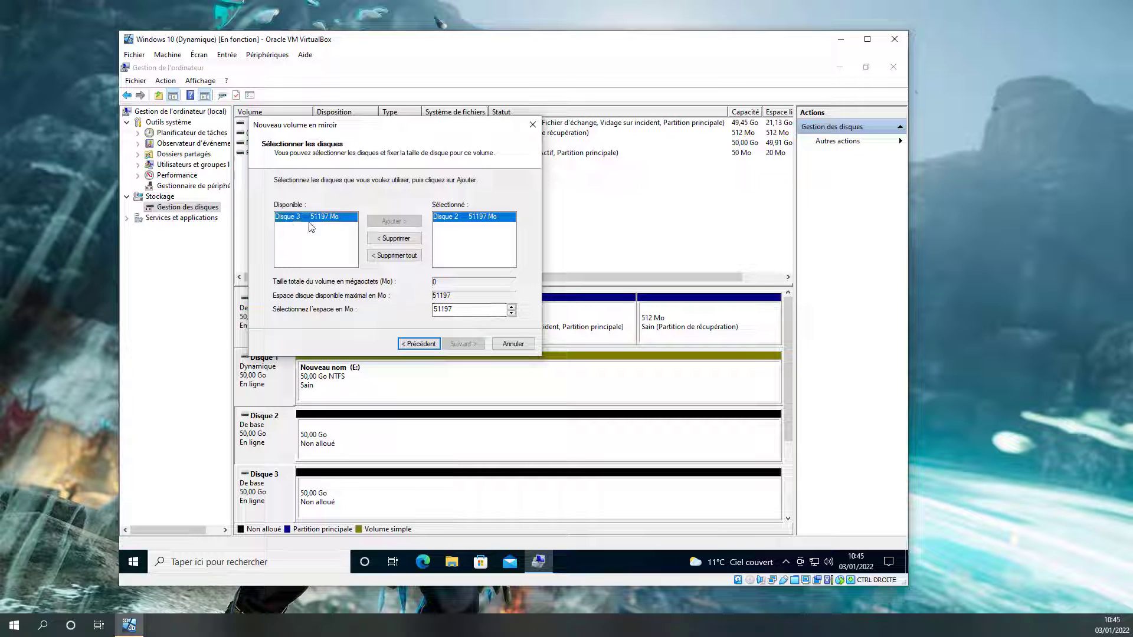
pyautogui.click(393, 221)
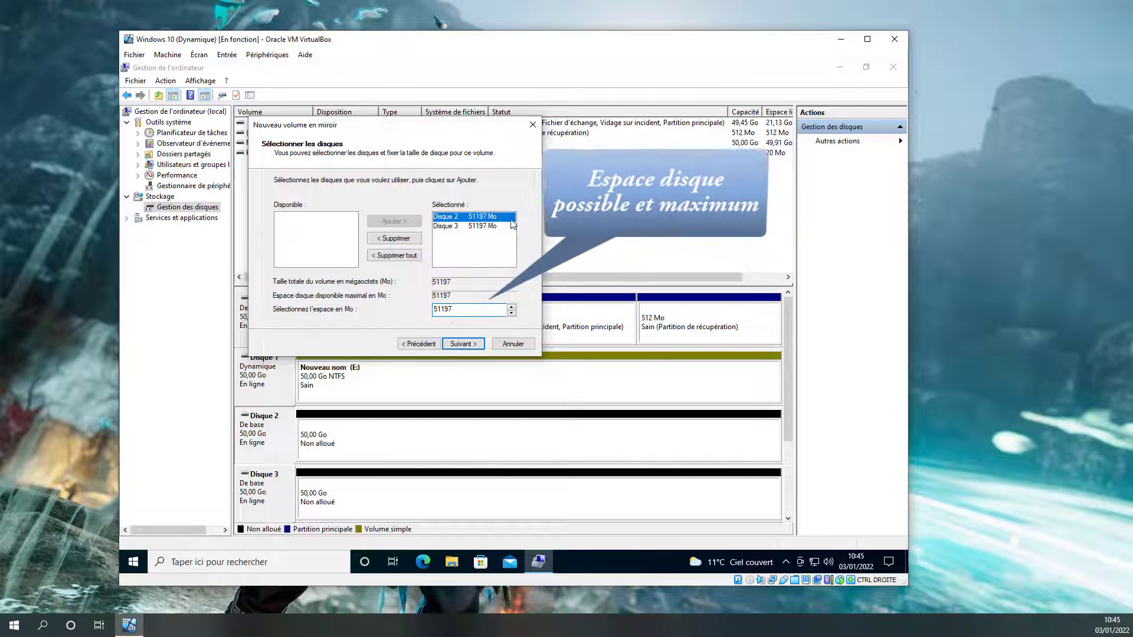
# Create the mirrored volume at 51197 MB with drive letter F, NTFS and default allocation size, accepting the conversion to dynamic disks.
pyautogui.click(458, 349)
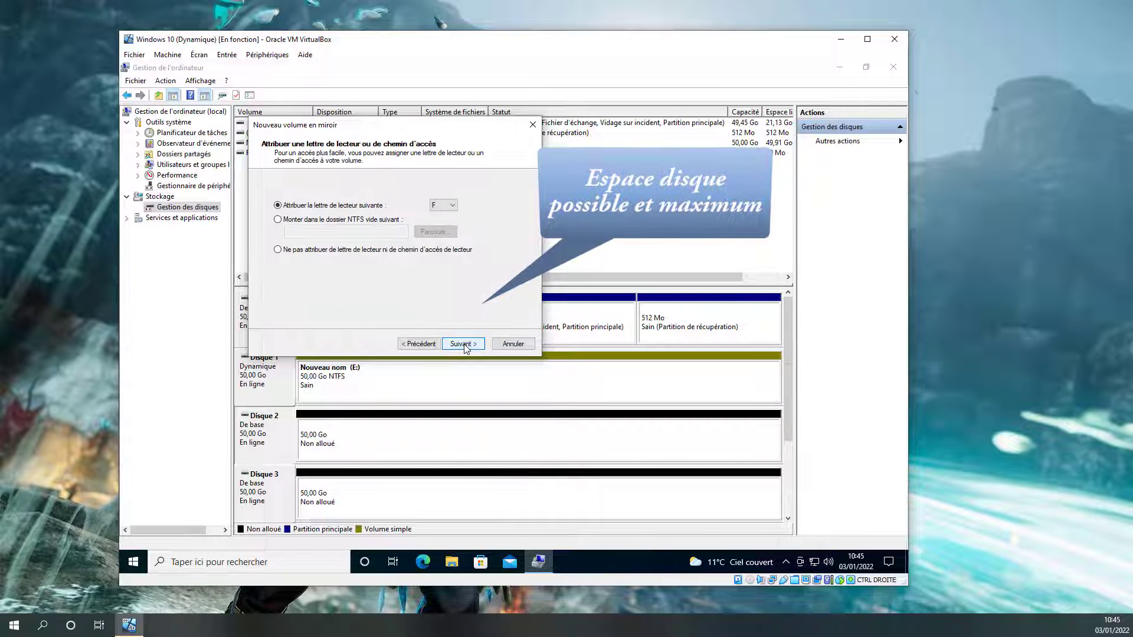
pyautogui.click(465, 348)
pyautogui.click(464, 349)
pyautogui.click(465, 347)
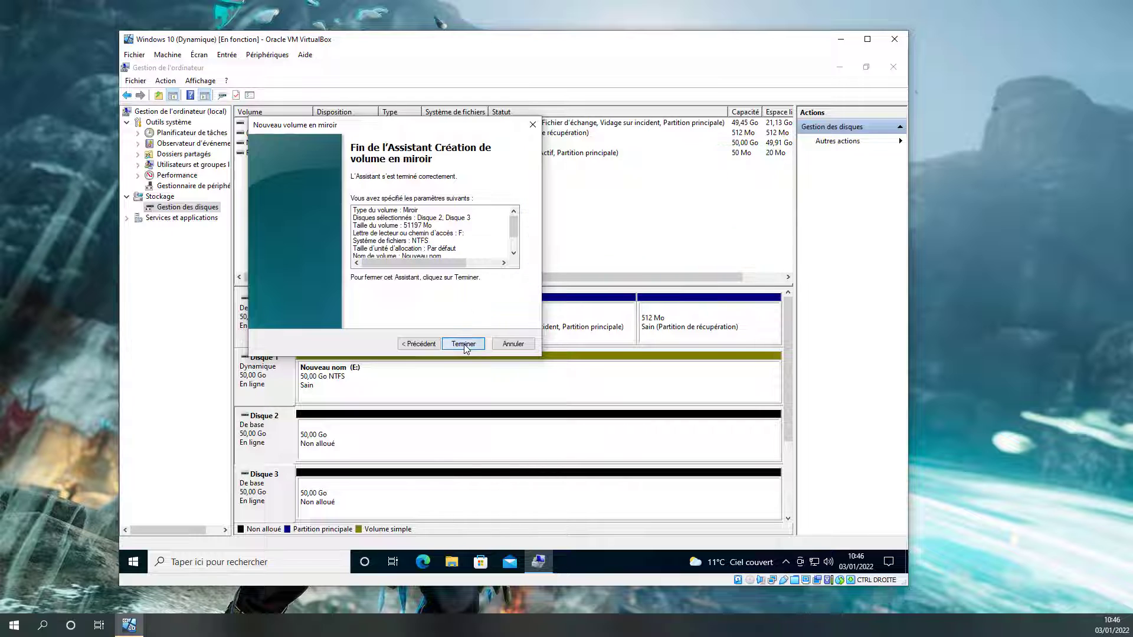
pyautogui.click(552, 370)
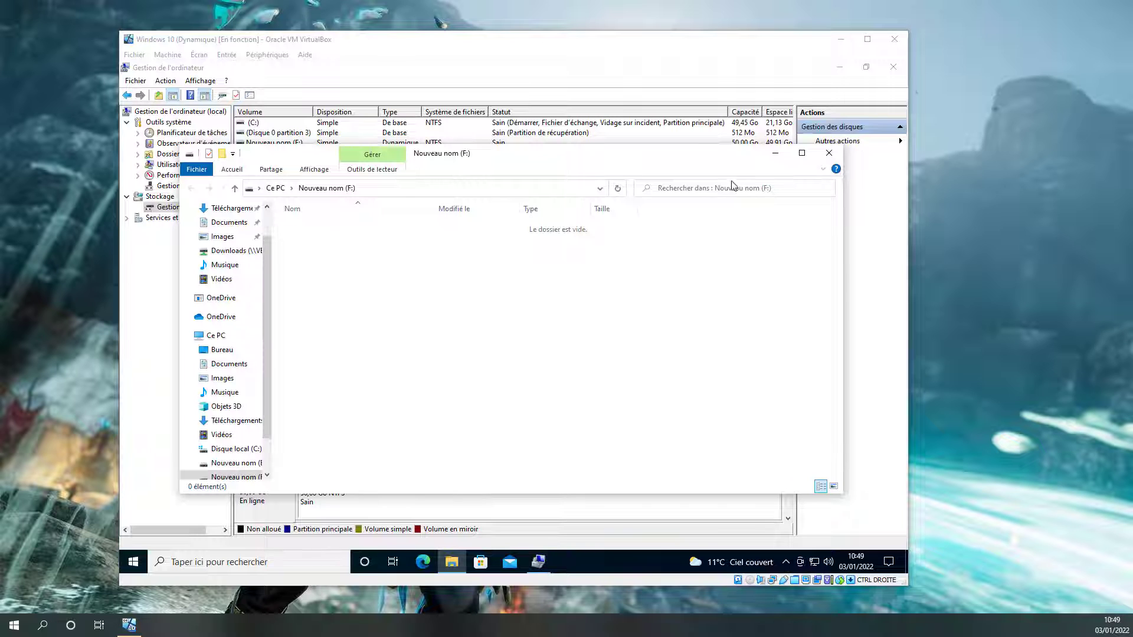
# Check drives E: and F: in This PC and return to Disk Management.
pyautogui.click(274, 188)
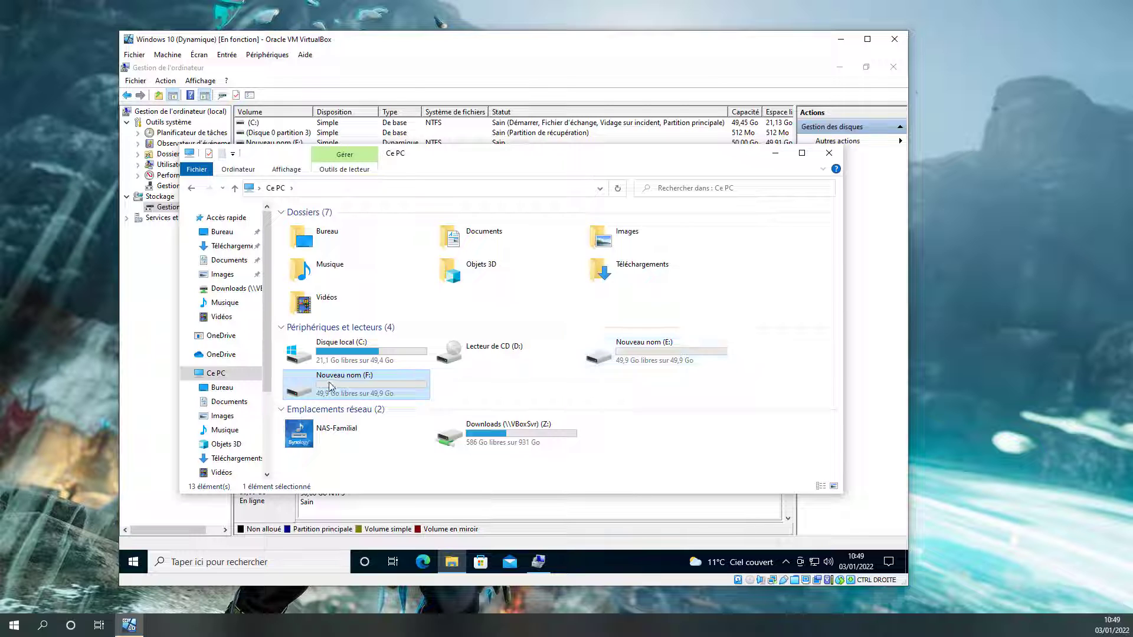
pyautogui.click(646, 356)
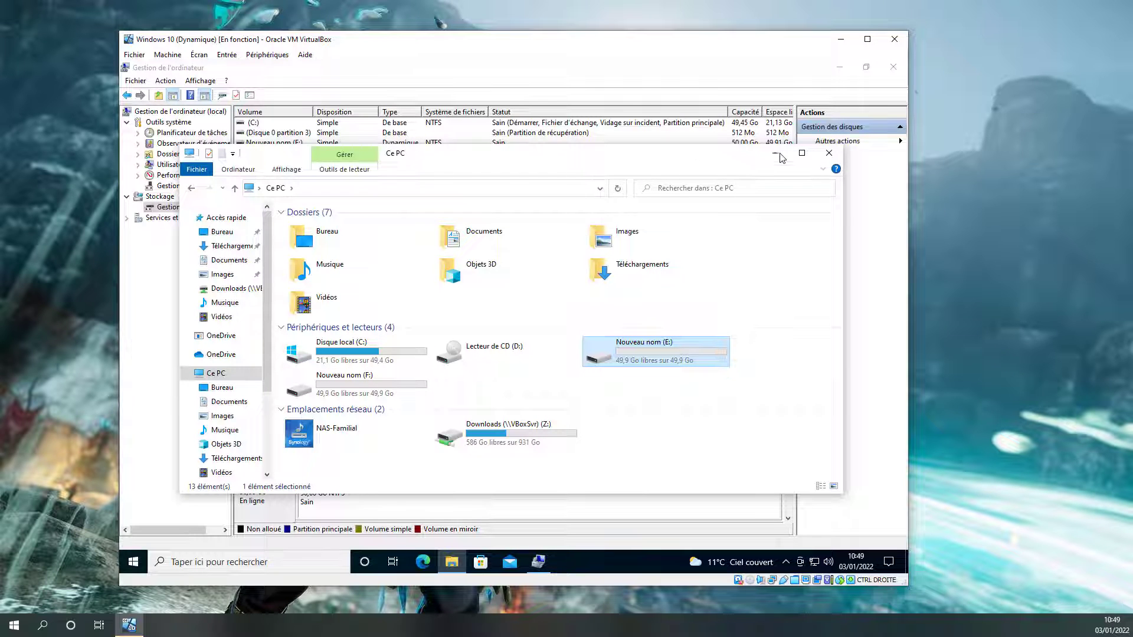
pyautogui.click(638, 93)
# Delete the simple volume E: on Disk 1 and confirm the deletion.
pyautogui.rightClick(330, 381)
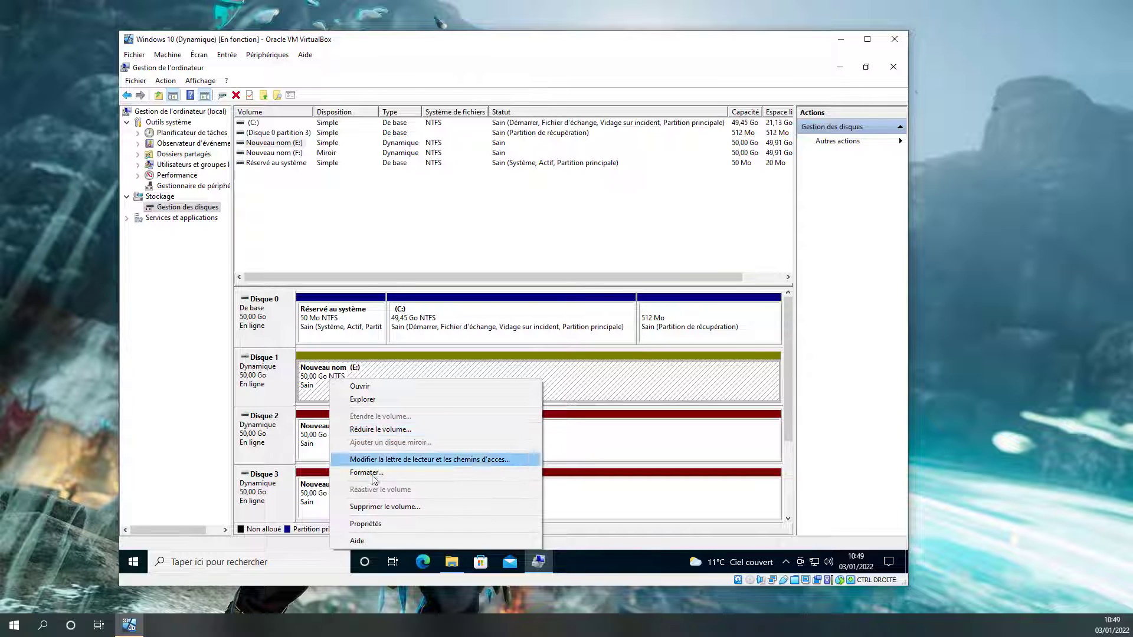
pyautogui.click(370, 506)
pyautogui.click(551, 356)
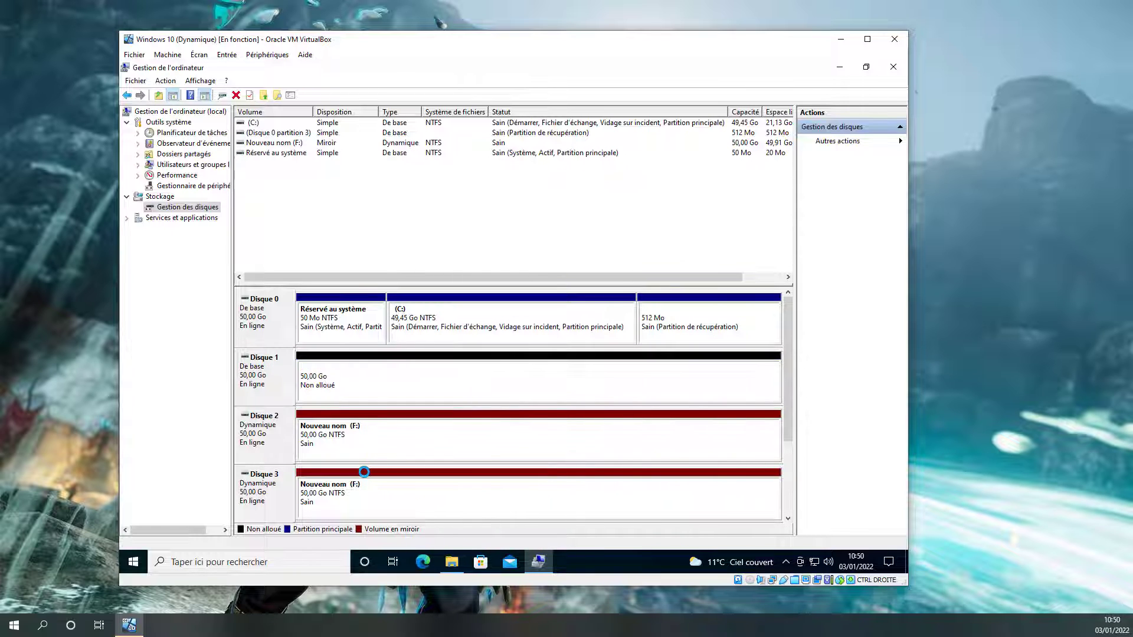
# Check the drives in This PC and inspect the mirrored volume F: on Disks 2 and 3 in Disk Management.
pyautogui.click(446, 567)
pyautogui.click(685, 365)
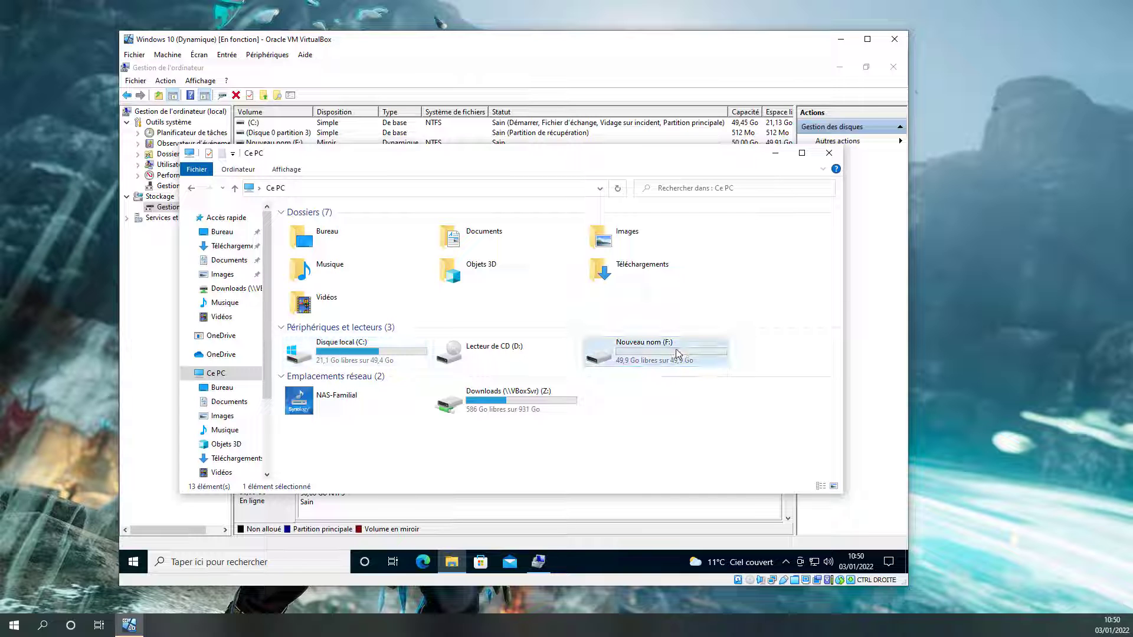
pyautogui.click(490, 517)
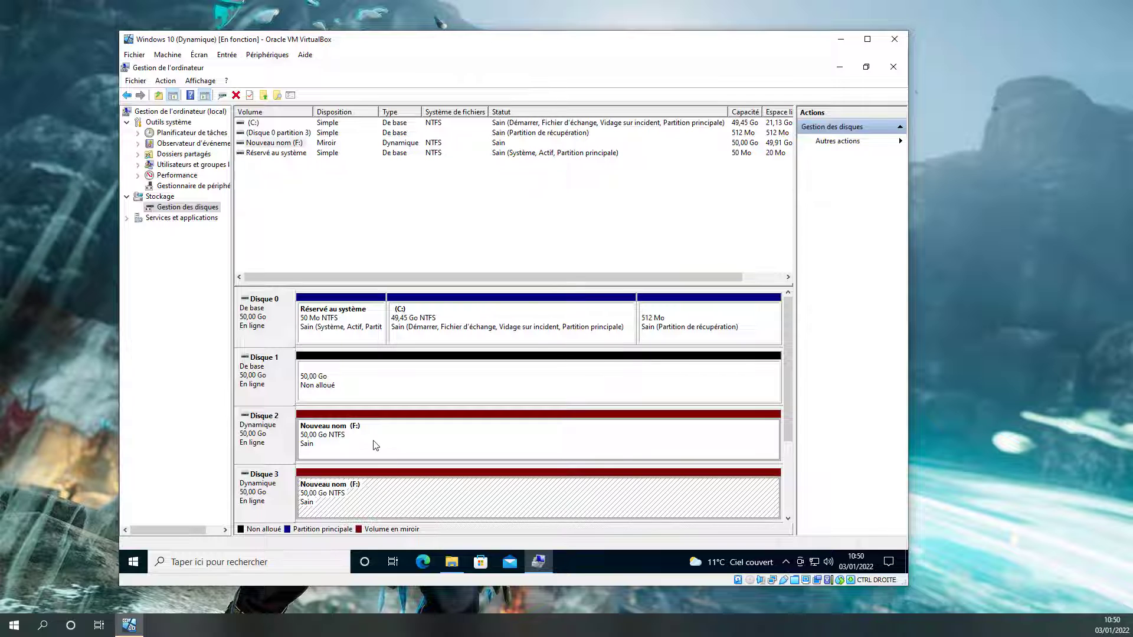
pyautogui.click(353, 436)
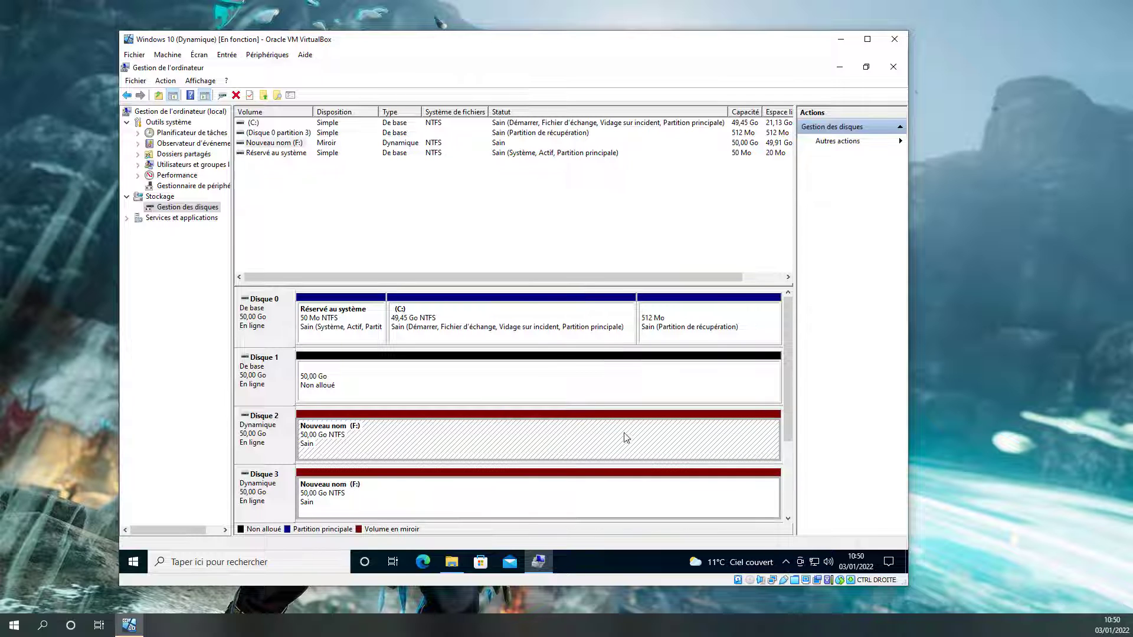
pyautogui.click(518, 513)
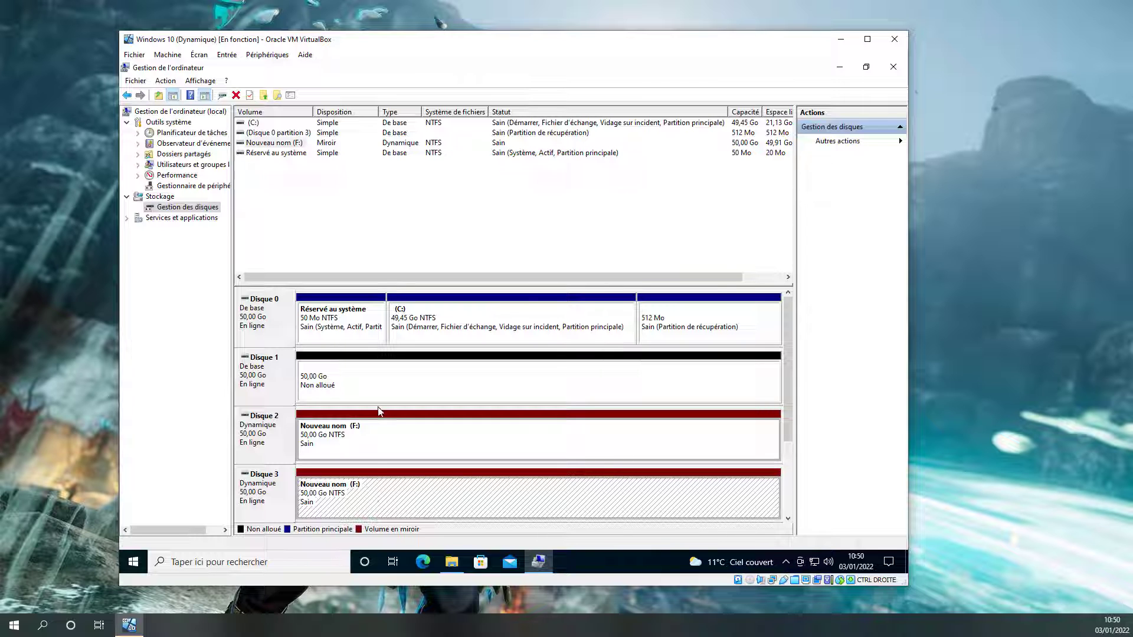
pyautogui.click(381, 431)
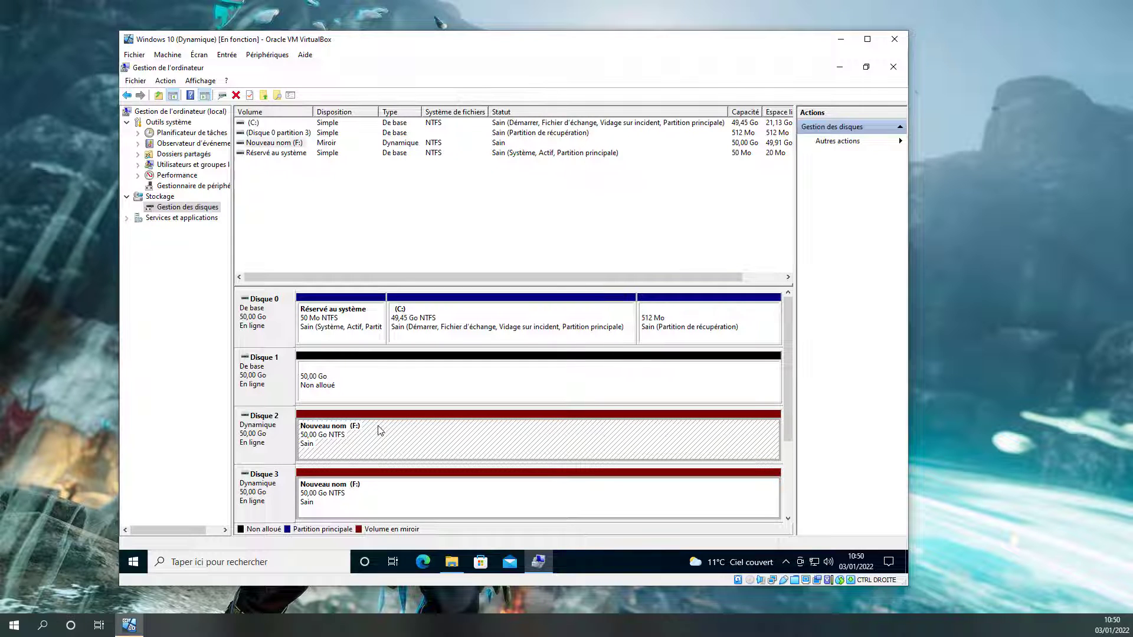
# Delete the mirrored volume F: from Disks 2 and 3 and confirm the deletion.
pyautogui.rightClick(264, 436)
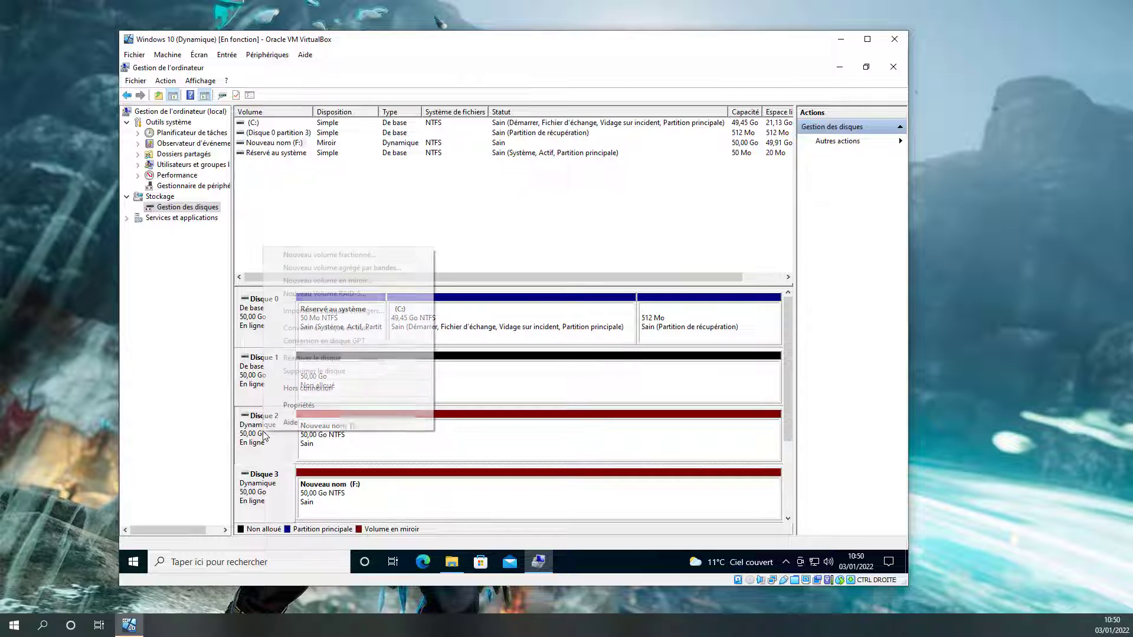
pyautogui.rightClick(425, 450)
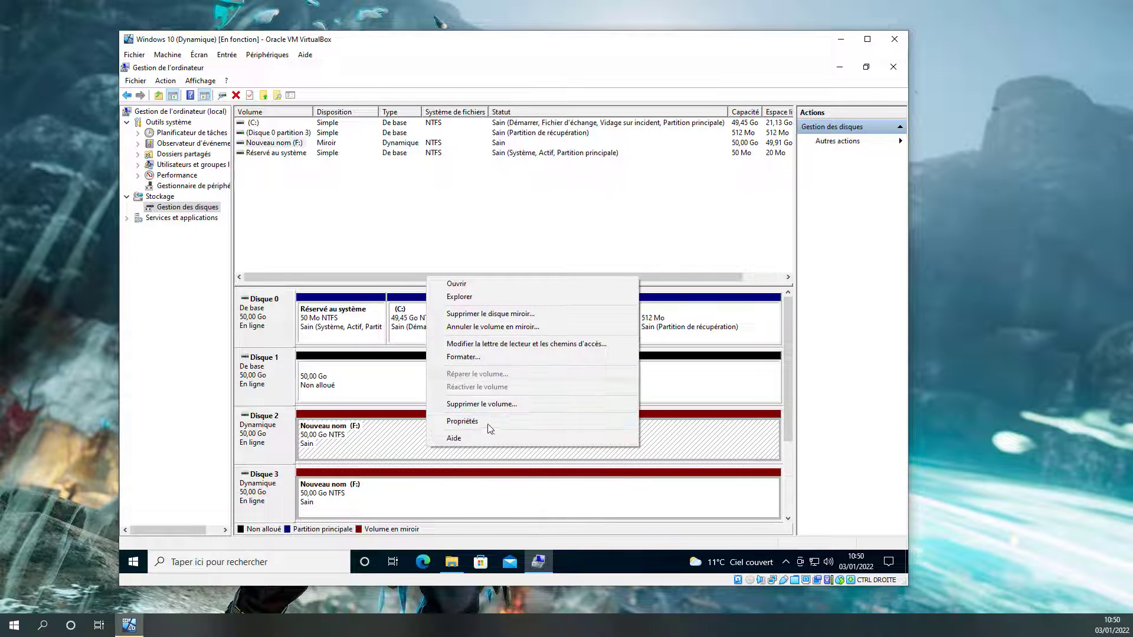
pyautogui.click(490, 406)
pyautogui.click(554, 357)
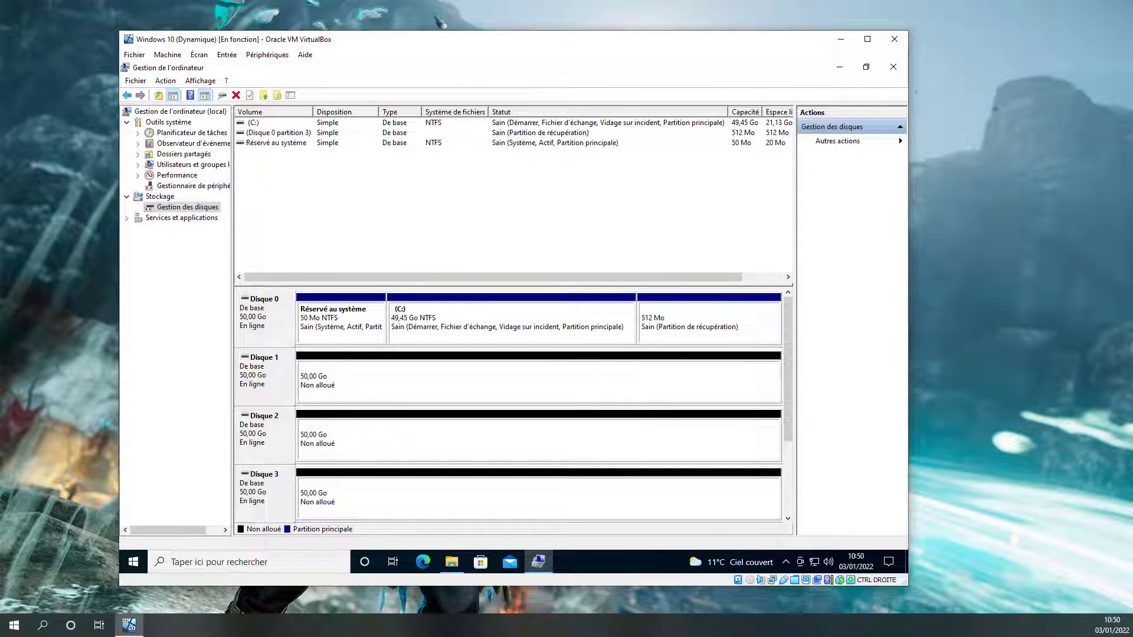
pyautogui.click(379, 445)
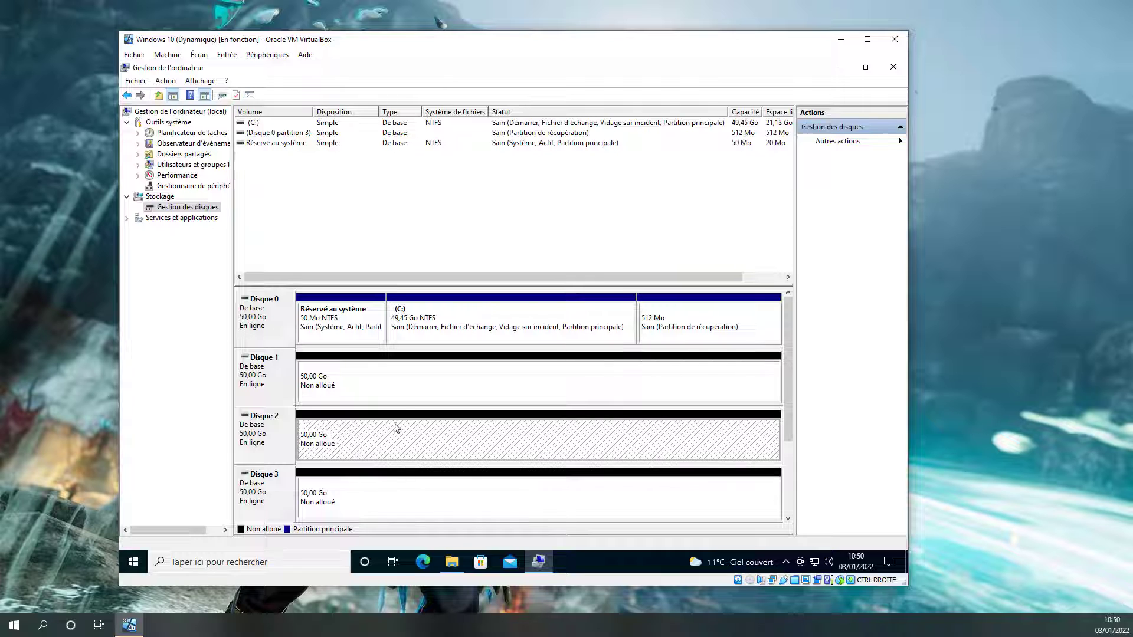
pyautogui.click(374, 383)
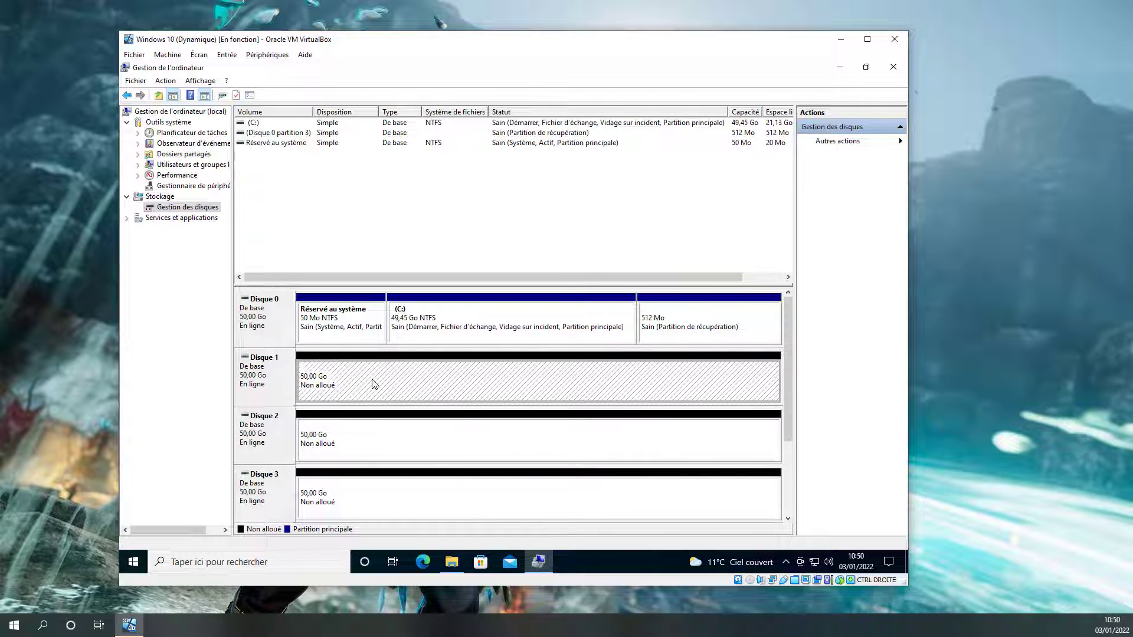
pyautogui.click(422, 443)
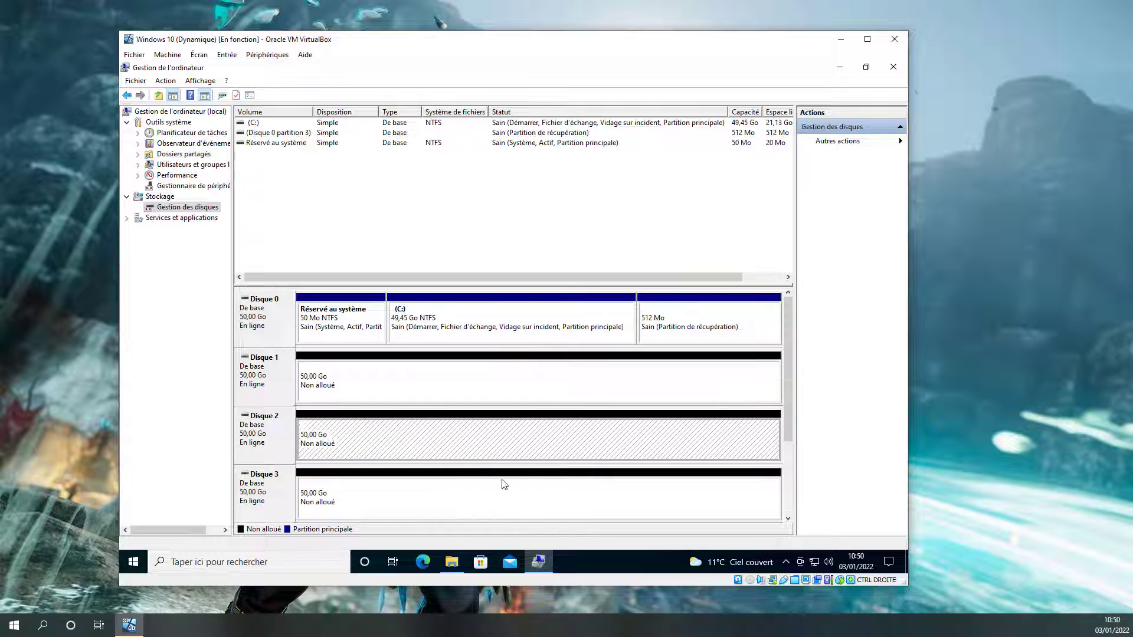
pyautogui.click(486, 511)
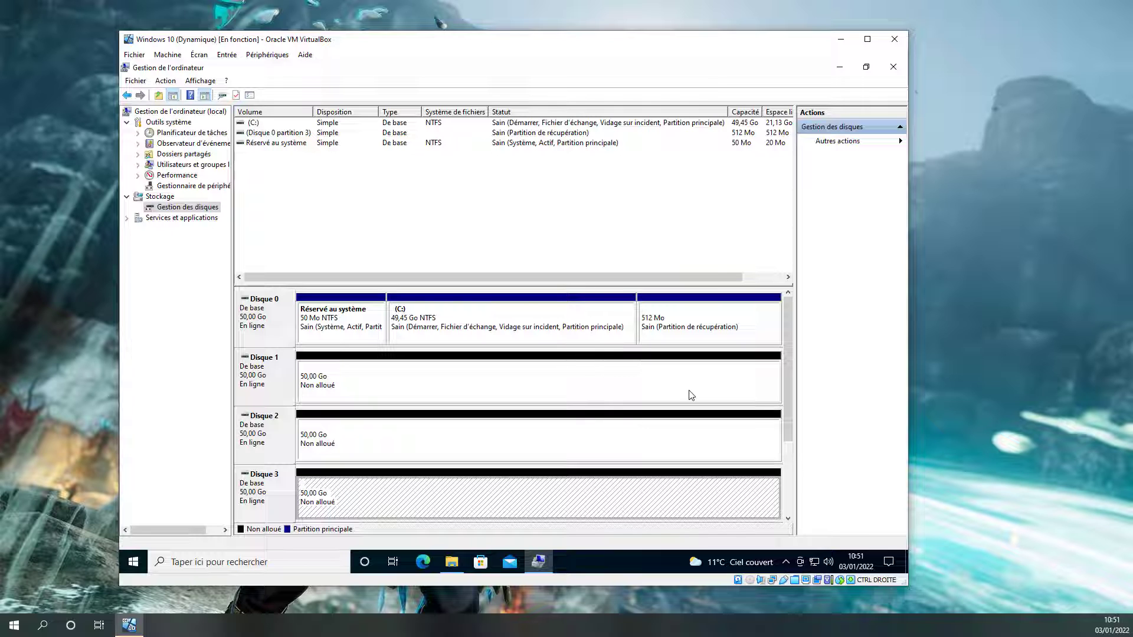
pyautogui.click(381, 384)
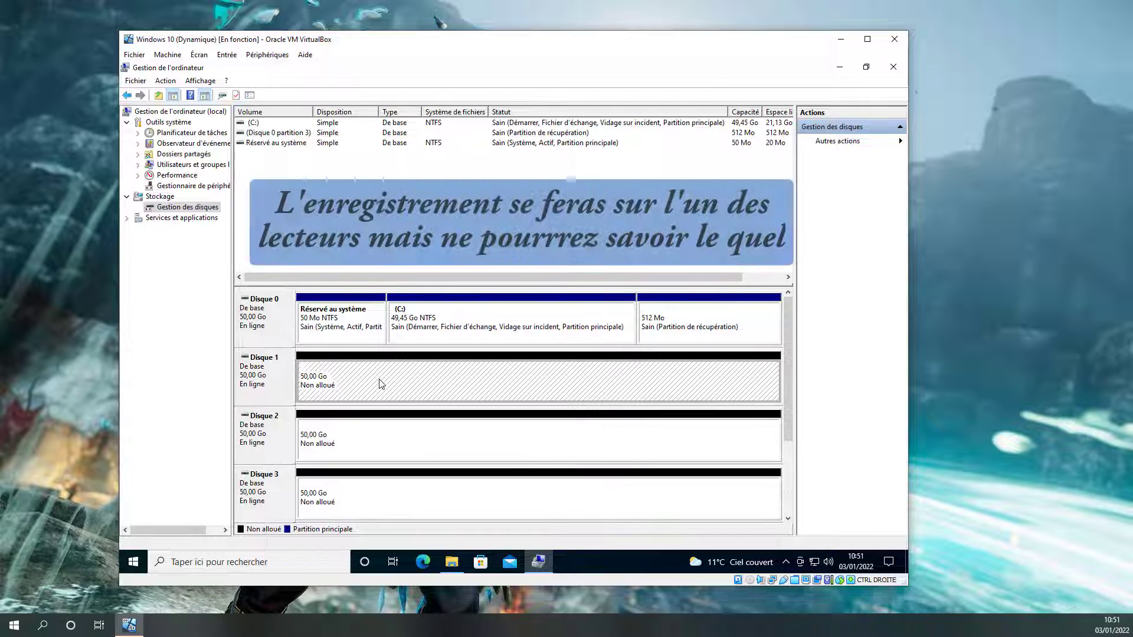
pyautogui.click(482, 445)
pyautogui.click(481, 384)
pyautogui.click(484, 427)
pyautogui.click(494, 391)
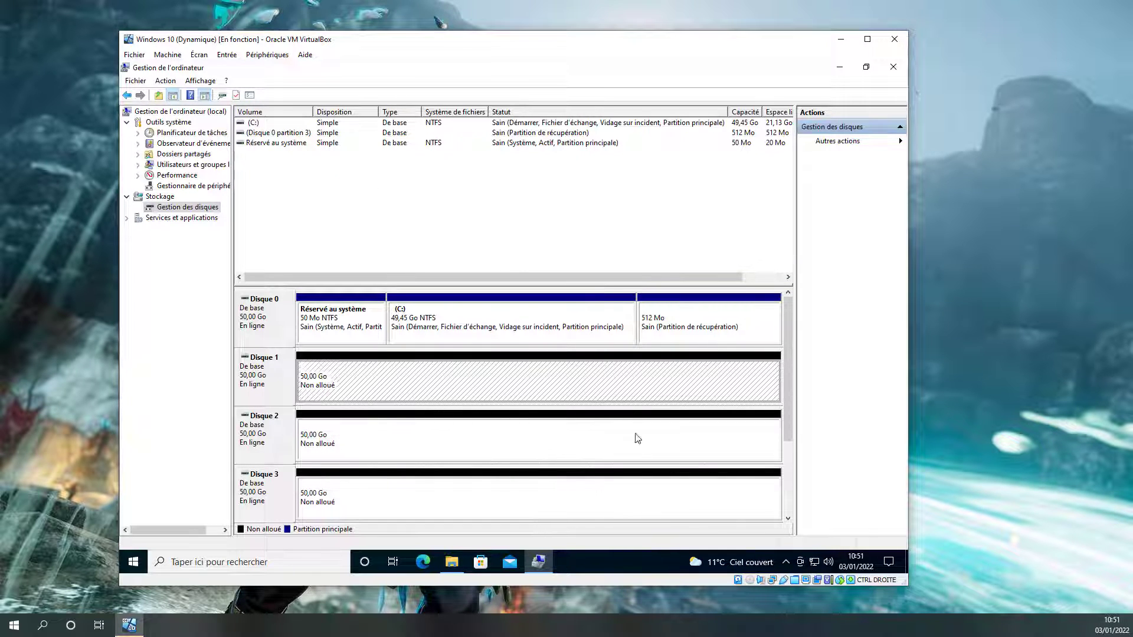
pyautogui.click(517, 440)
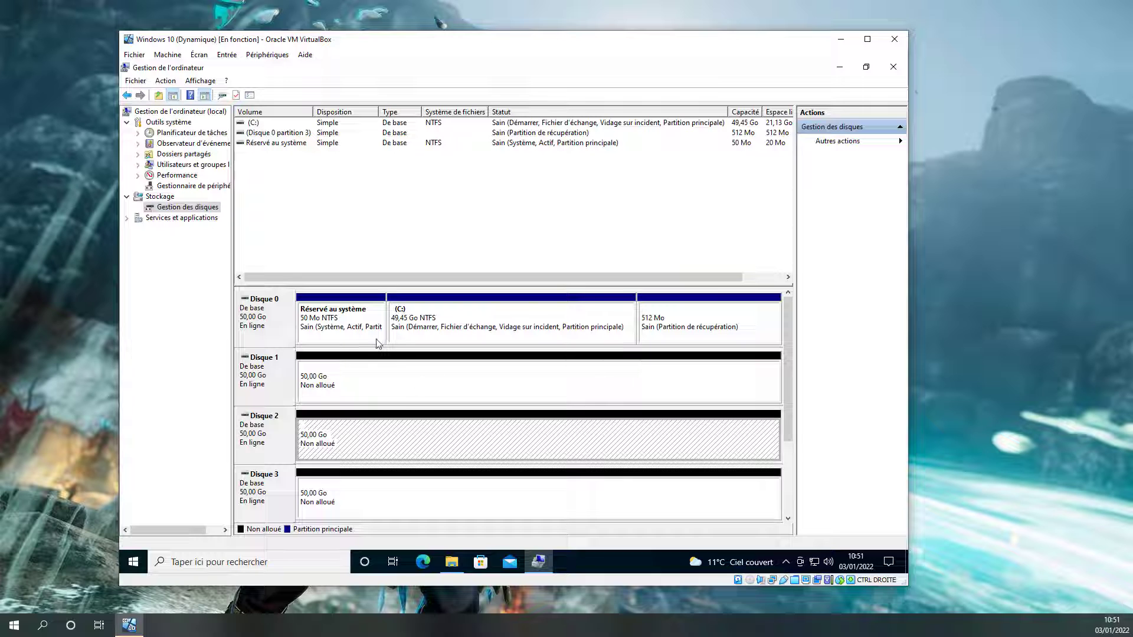
pyautogui.click(365, 382)
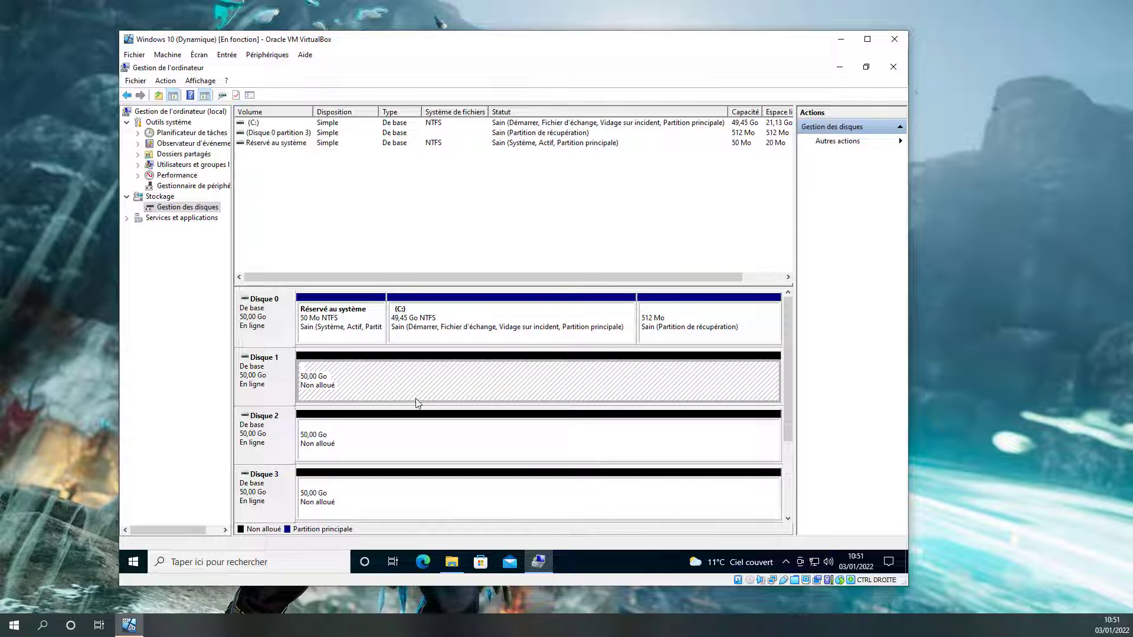
pyautogui.click(398, 449)
pyautogui.click(387, 501)
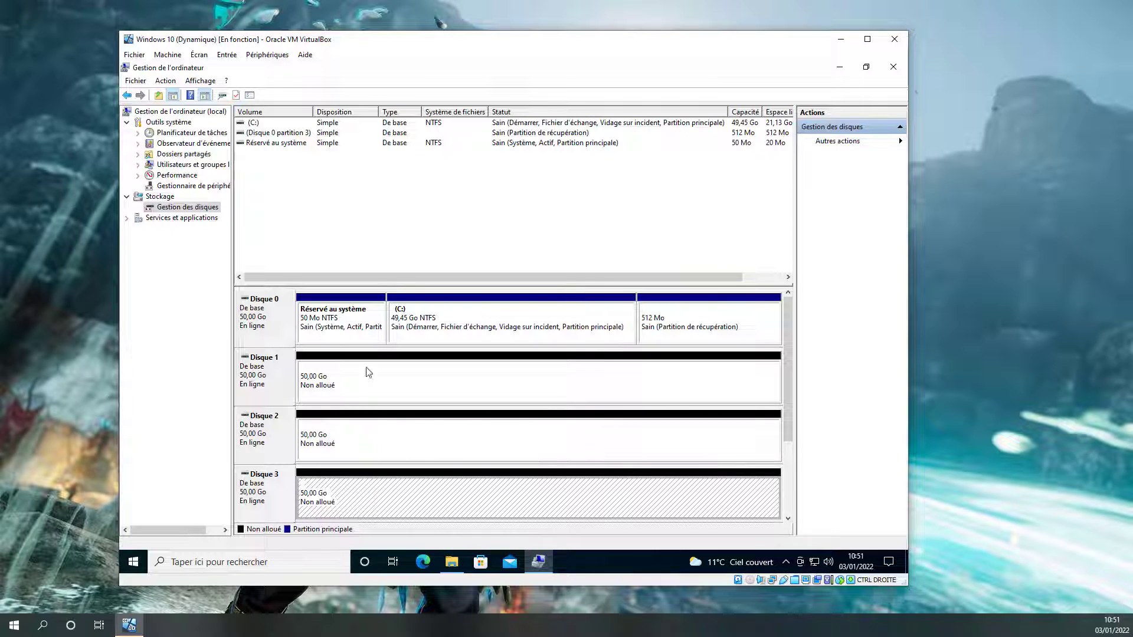
# Start a new striped volume on Disk 1's unallocated space and add Disks 2 and 3 with 51197 MB each.
pyautogui.click(394, 383)
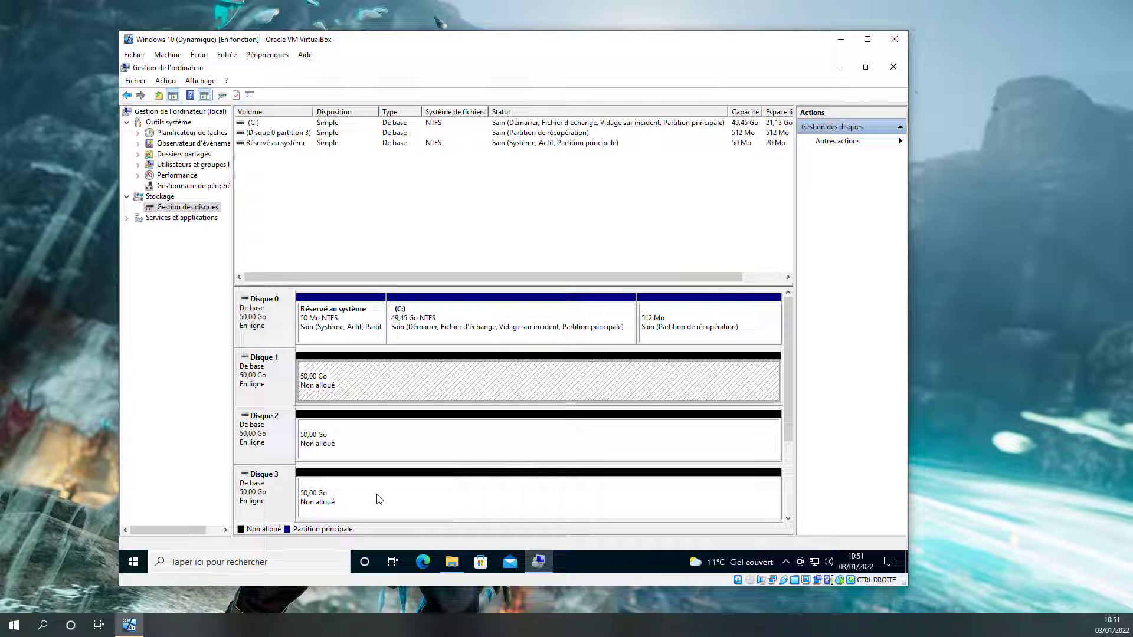
pyautogui.rightClick(355, 381)
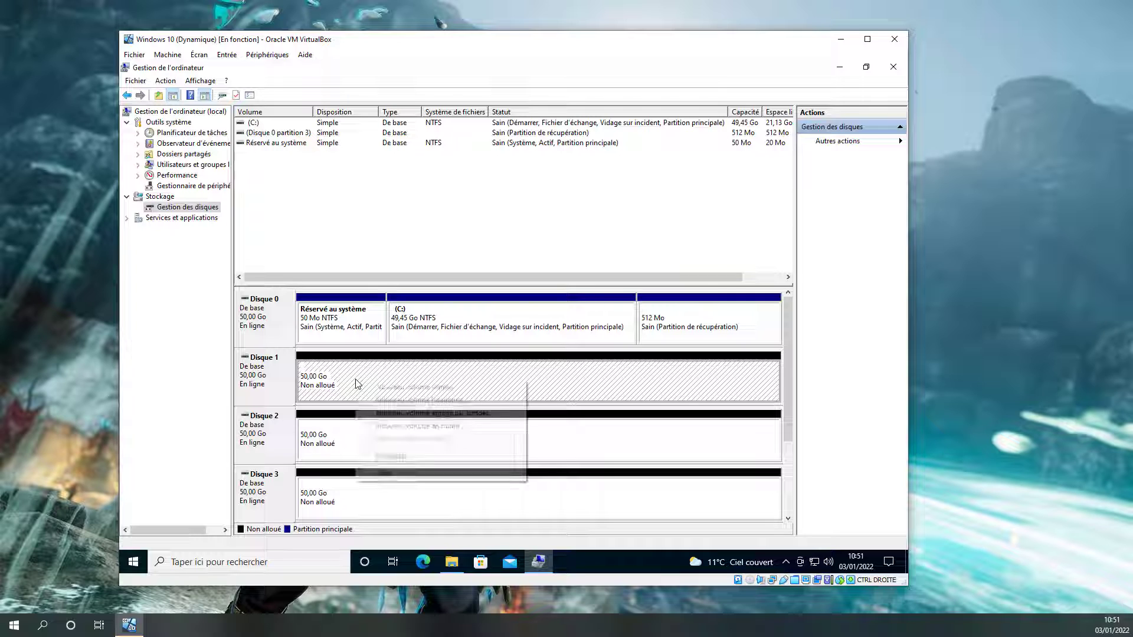
pyautogui.click(447, 416)
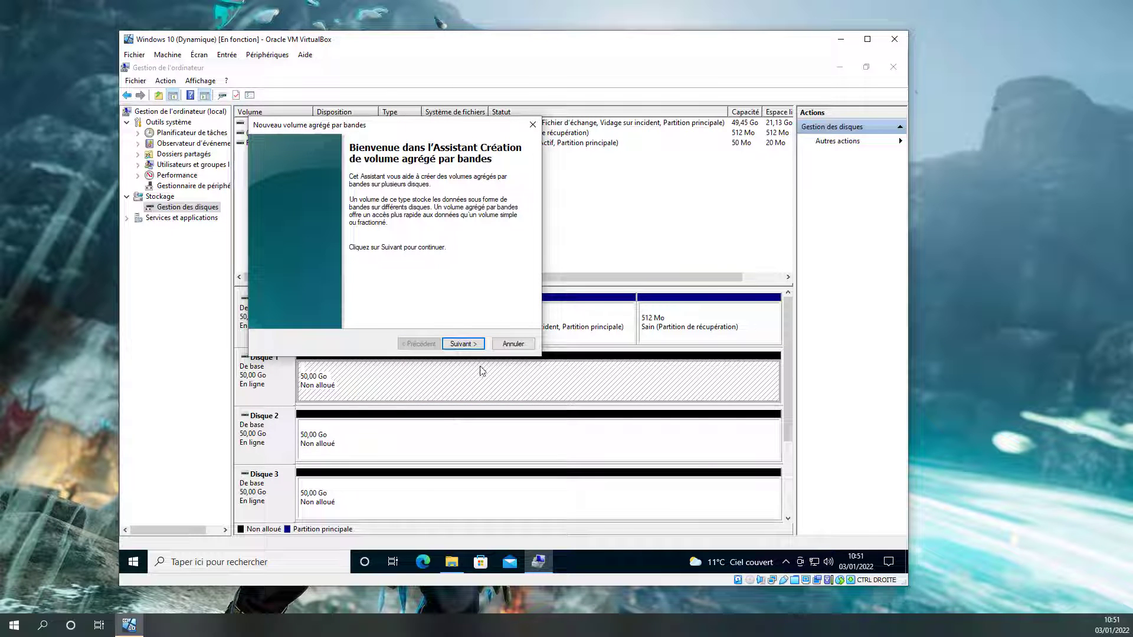
pyautogui.click(462, 343)
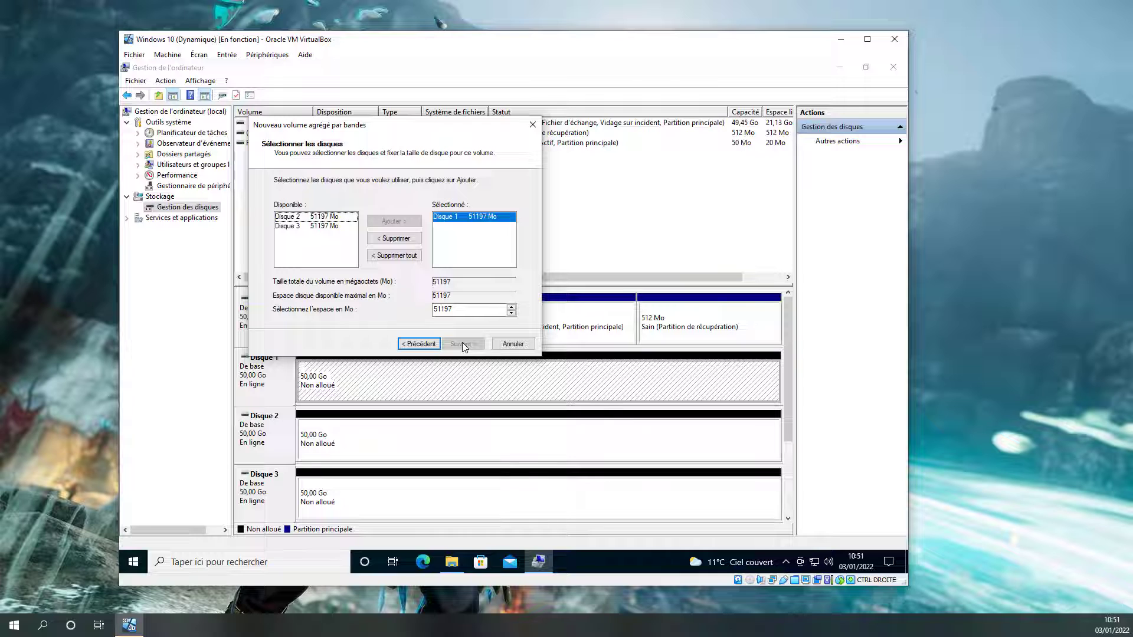
pyautogui.click(331, 218)
pyautogui.click(398, 224)
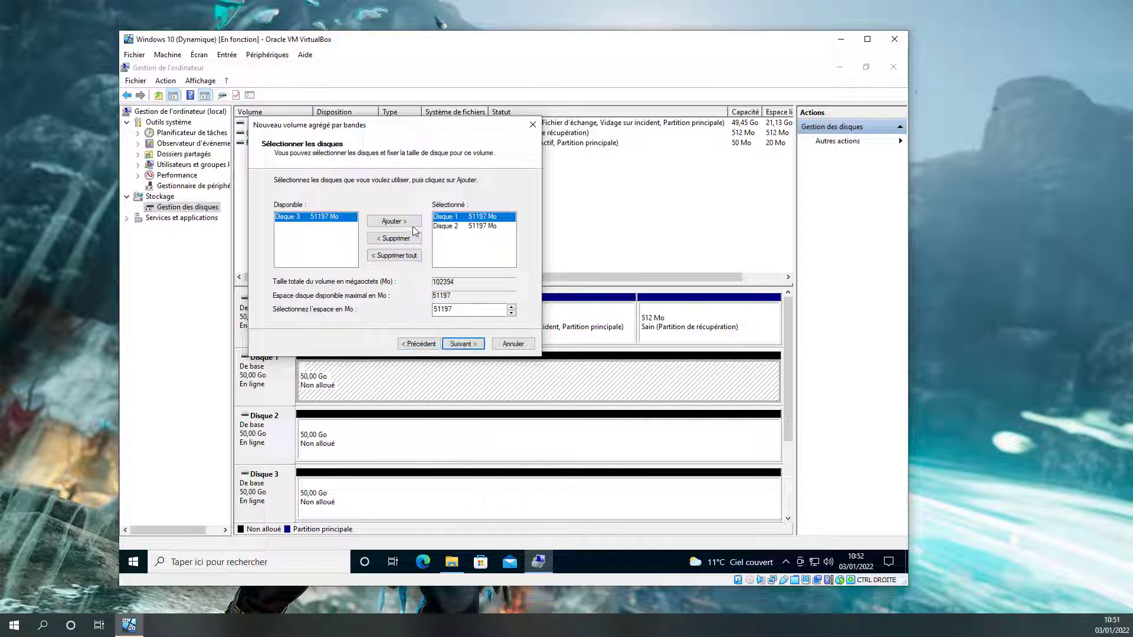
pyautogui.click(399, 224)
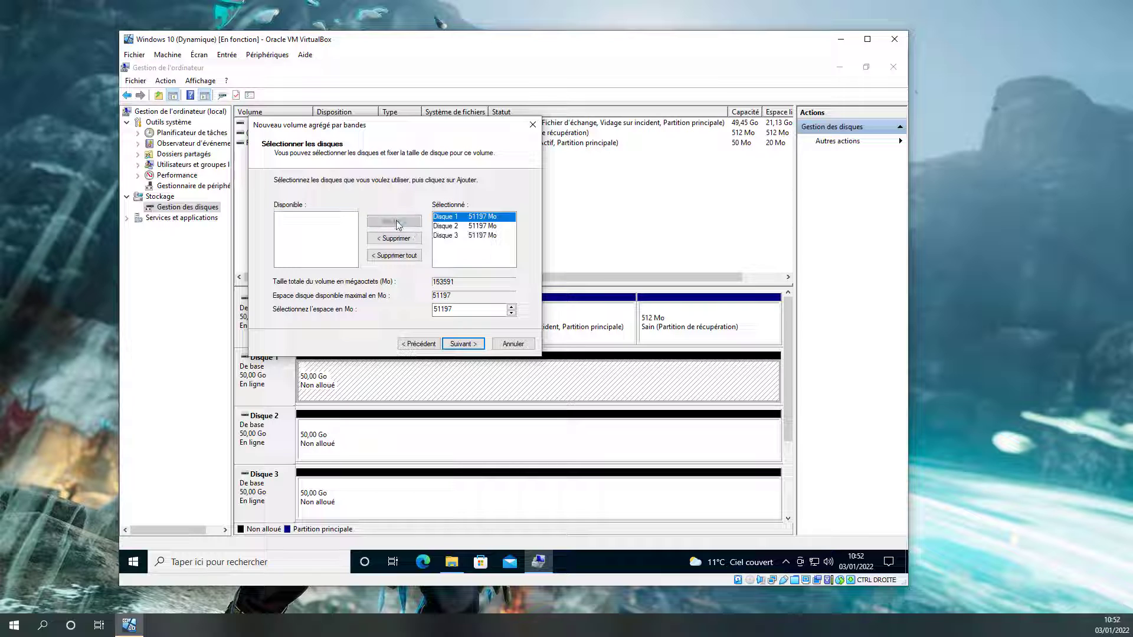
pyautogui.click(462, 344)
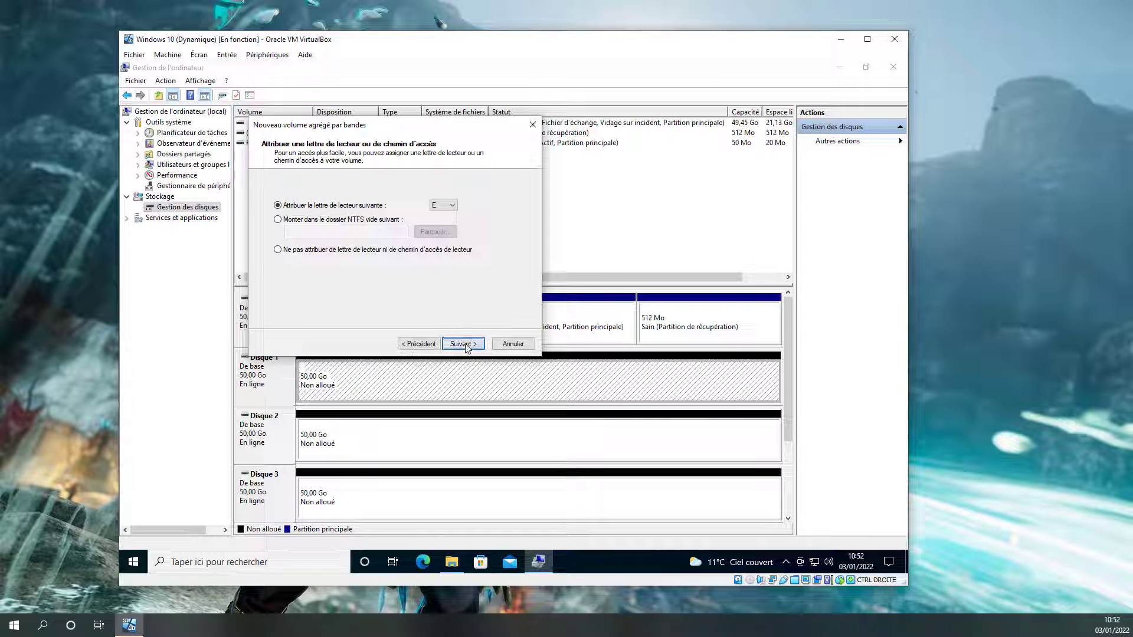
# Assign letter E:, quick format the striped volume as NTFS, and create it, accepting the conversion to dynamic disks.
pyautogui.click(464, 344)
pyautogui.click(303, 282)
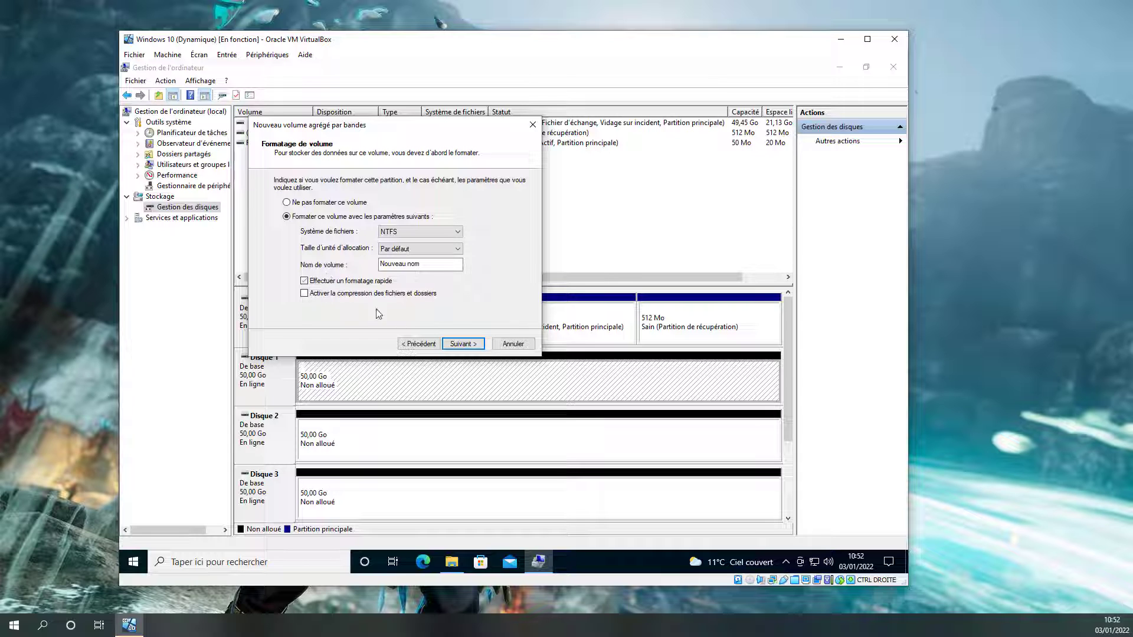
pyautogui.click(472, 344)
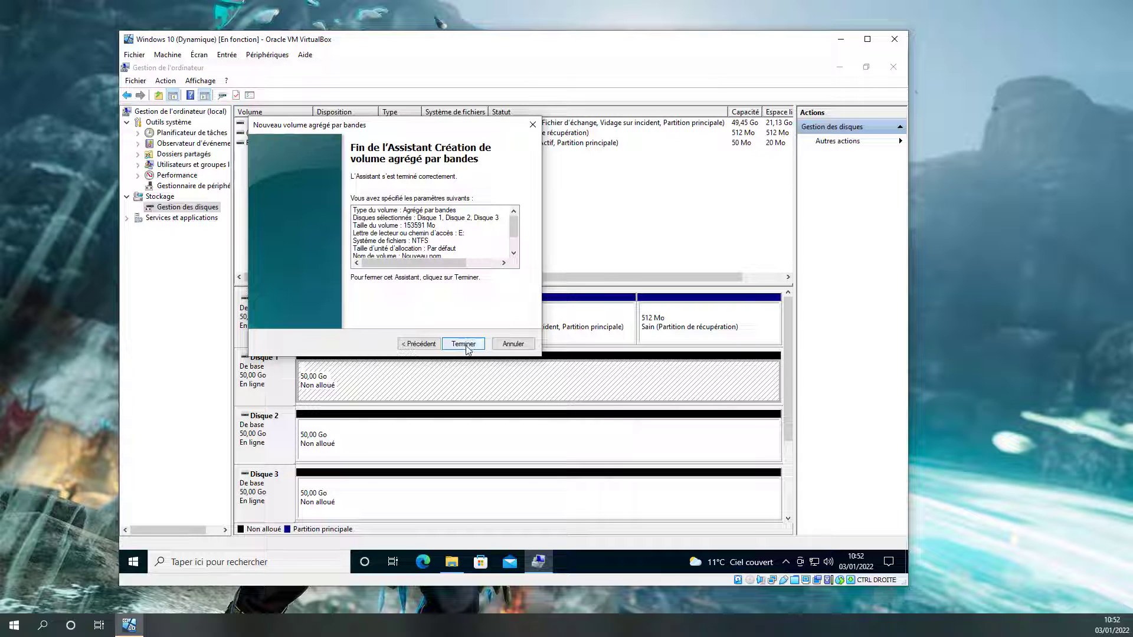
pyautogui.click(465, 345)
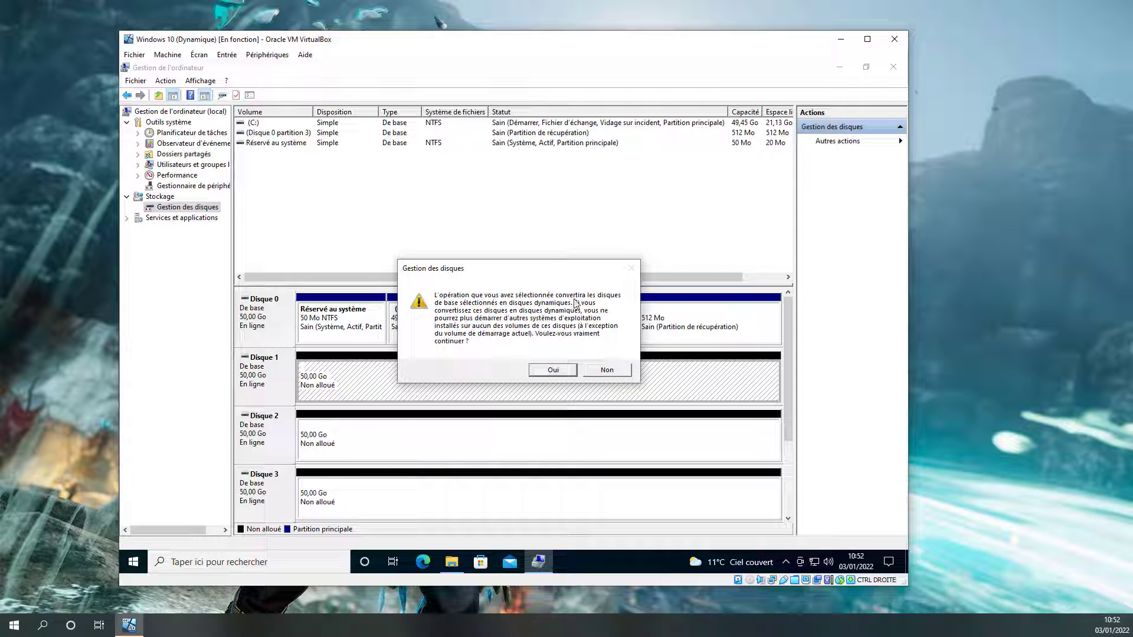
pyautogui.click(552, 370)
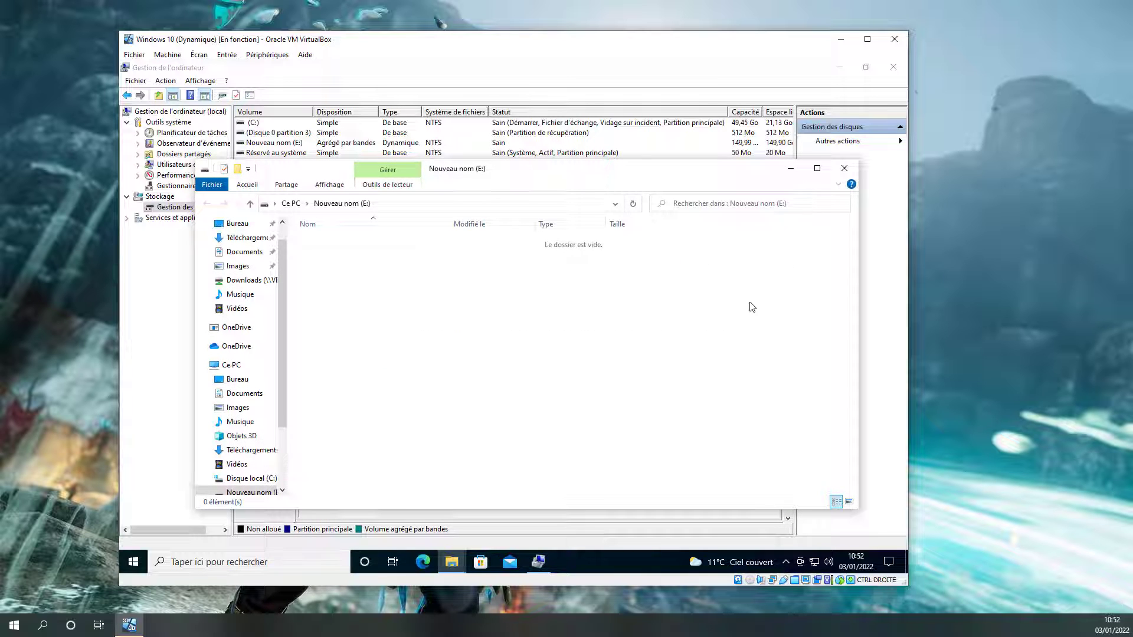
# Check drive E: in This PC and inspect the striped volume's portions on Disks 1, 2 and 3 in Disk Management.
pyautogui.click(291, 203)
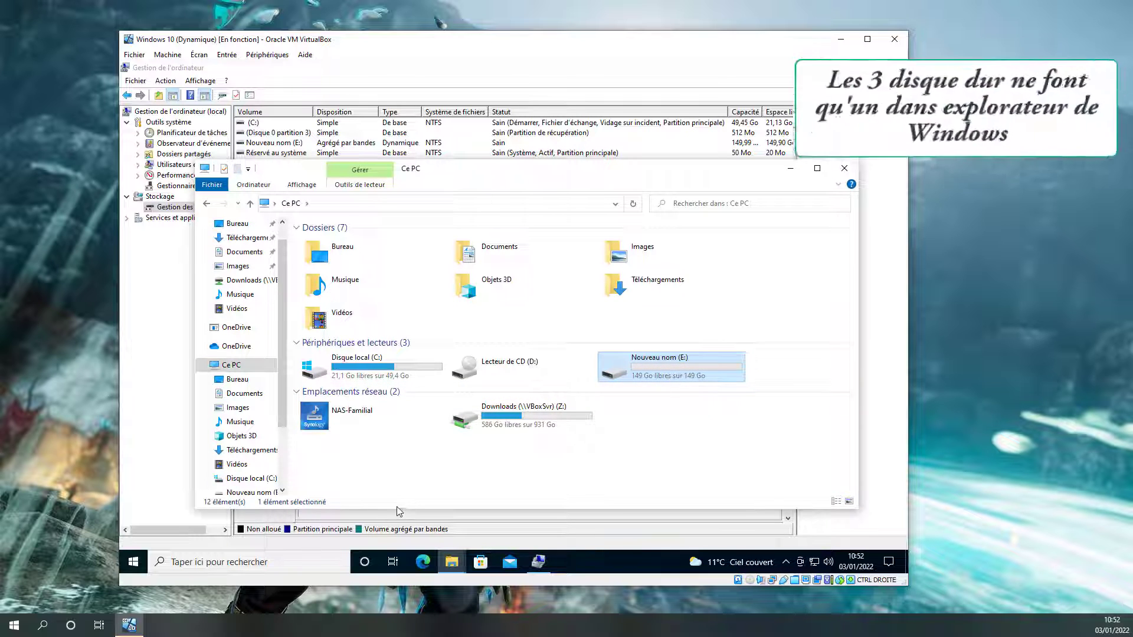
pyautogui.click(352, 516)
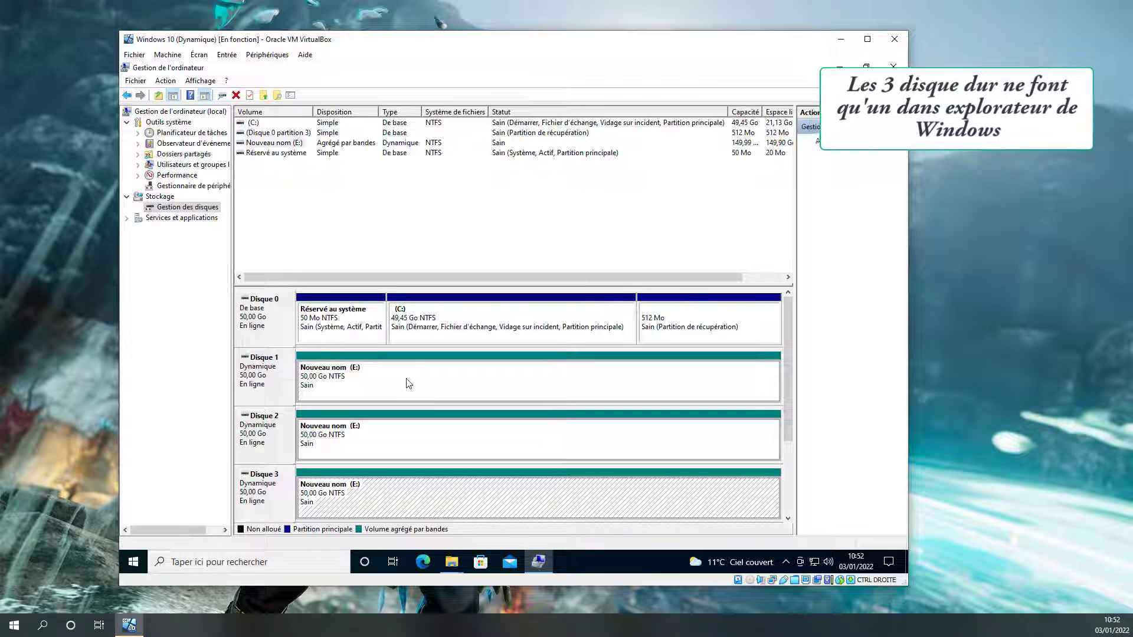
pyautogui.click(408, 389)
pyautogui.click(413, 457)
pyautogui.click(393, 507)
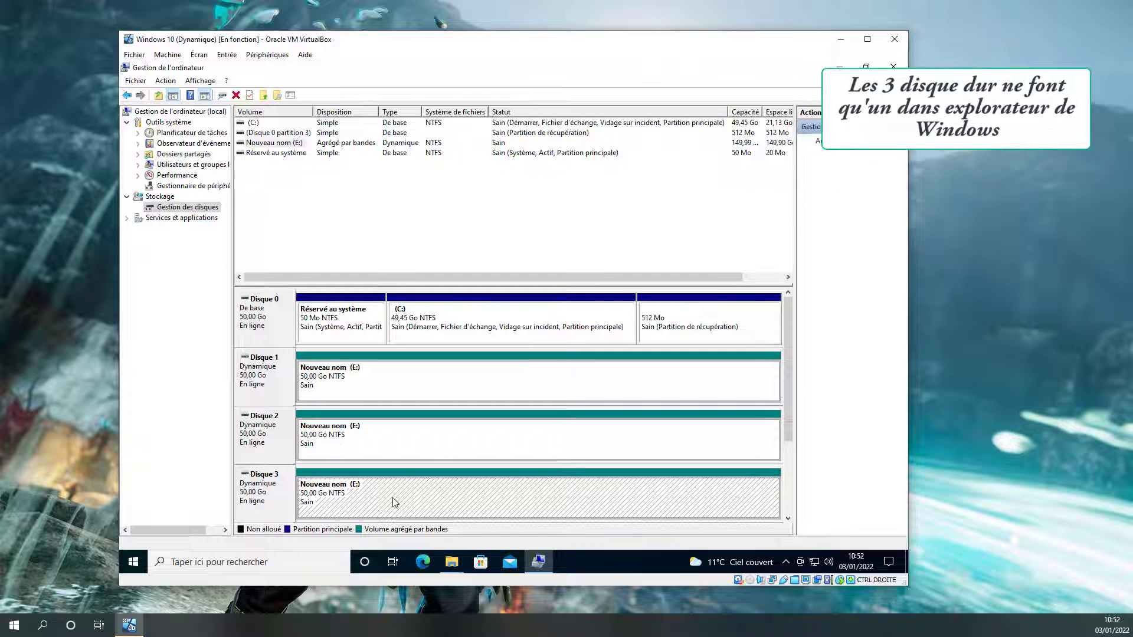
# Examine the commands available for the striped volume and for Disk 1, then review the volume's portions on all three disks.
pyautogui.rightClick(380, 383)
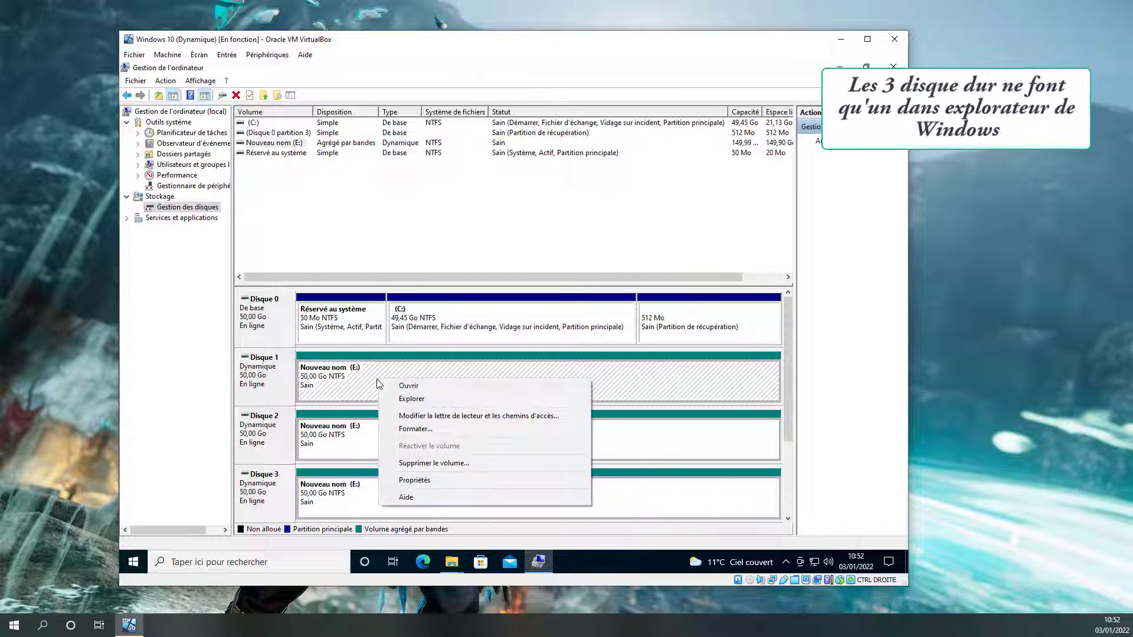
pyautogui.rightClick(262, 379)
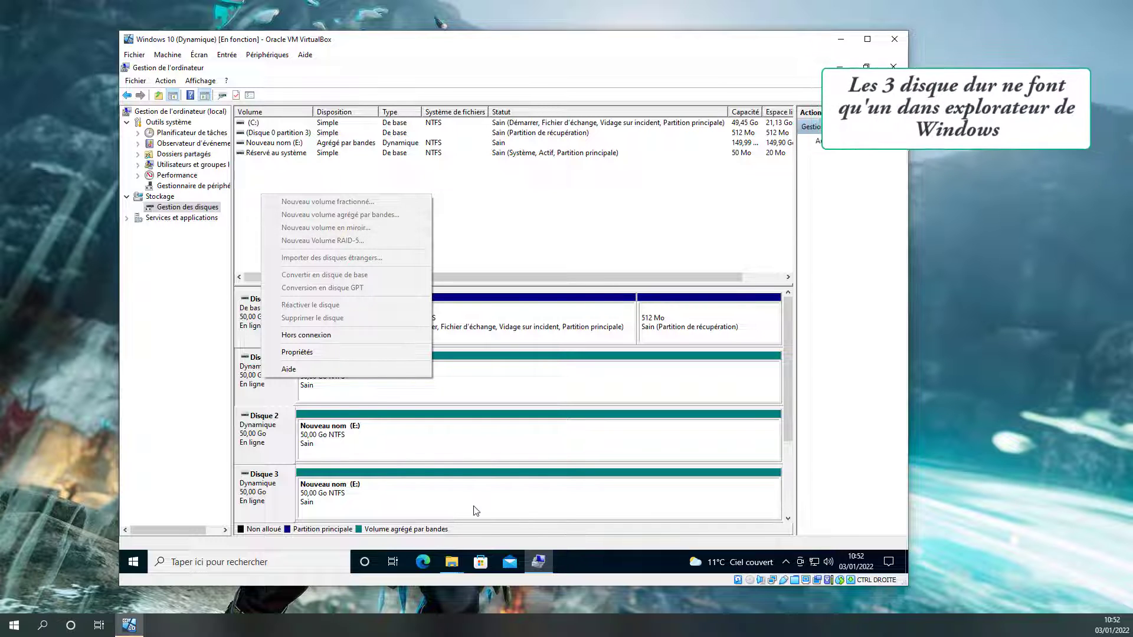
pyautogui.click(582, 381)
pyautogui.click(563, 453)
pyautogui.click(537, 496)
pyautogui.click(534, 445)
pyautogui.click(545, 374)
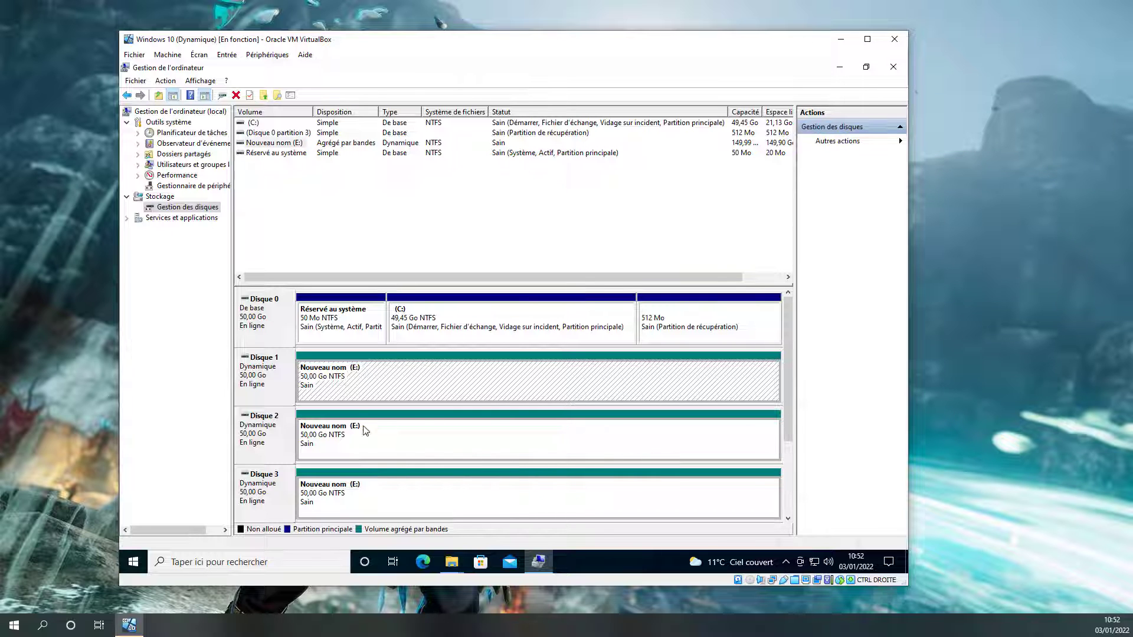
pyautogui.click(475, 452)
pyautogui.click(419, 499)
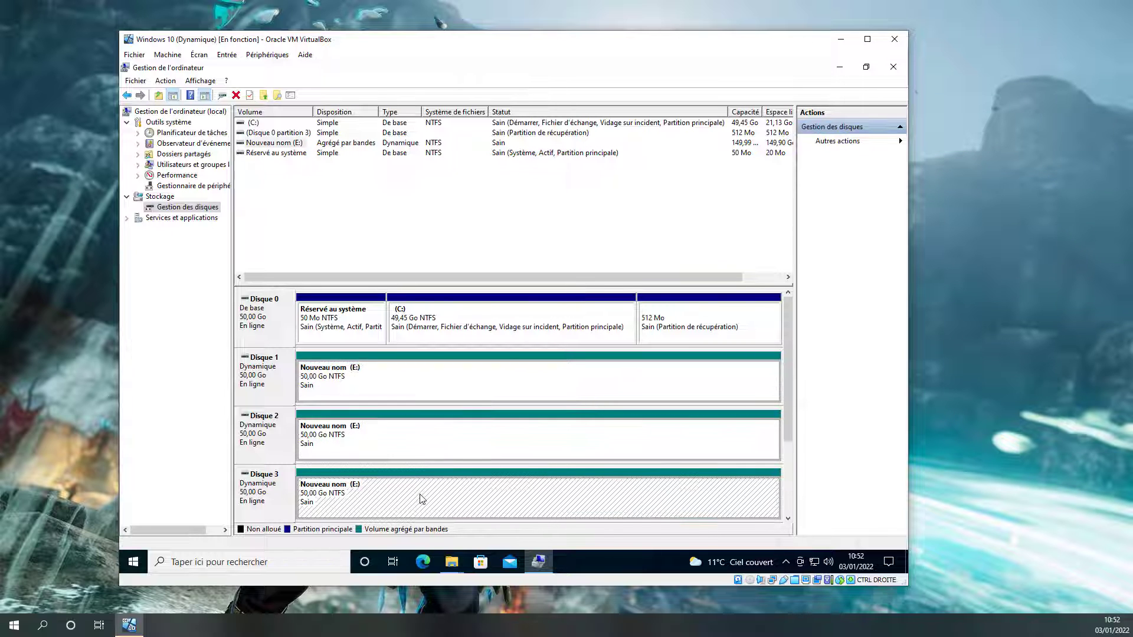
# Delete the striped volume E: from Disks 1, 2 and 3, checking the drive in This PC before confirming the deletion.
pyautogui.rightClick(395, 494)
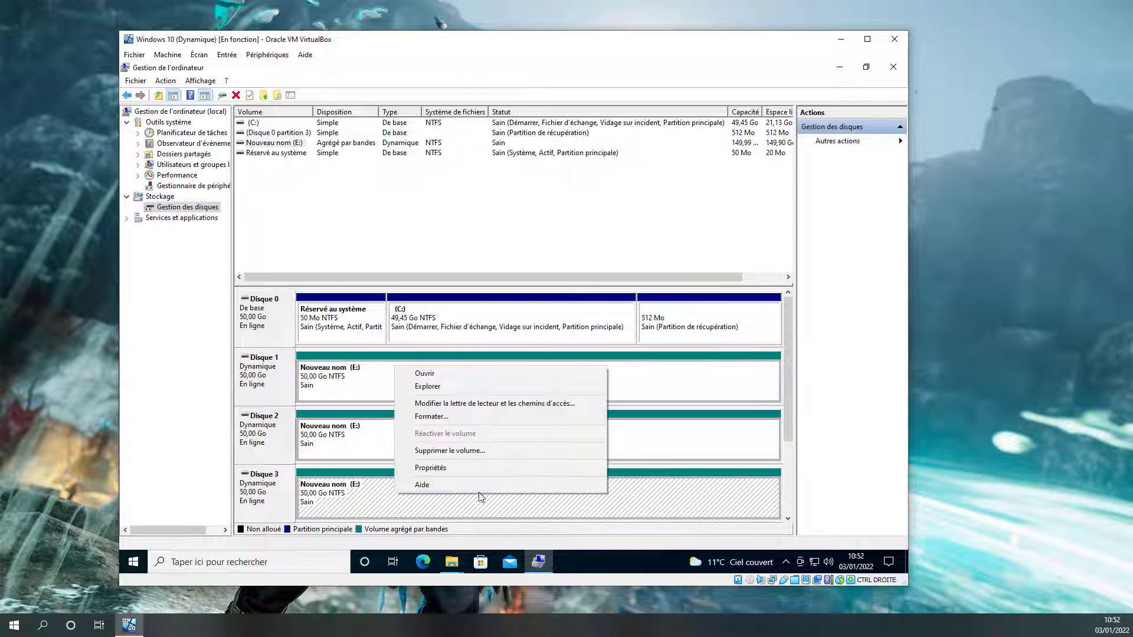
pyautogui.click(447, 452)
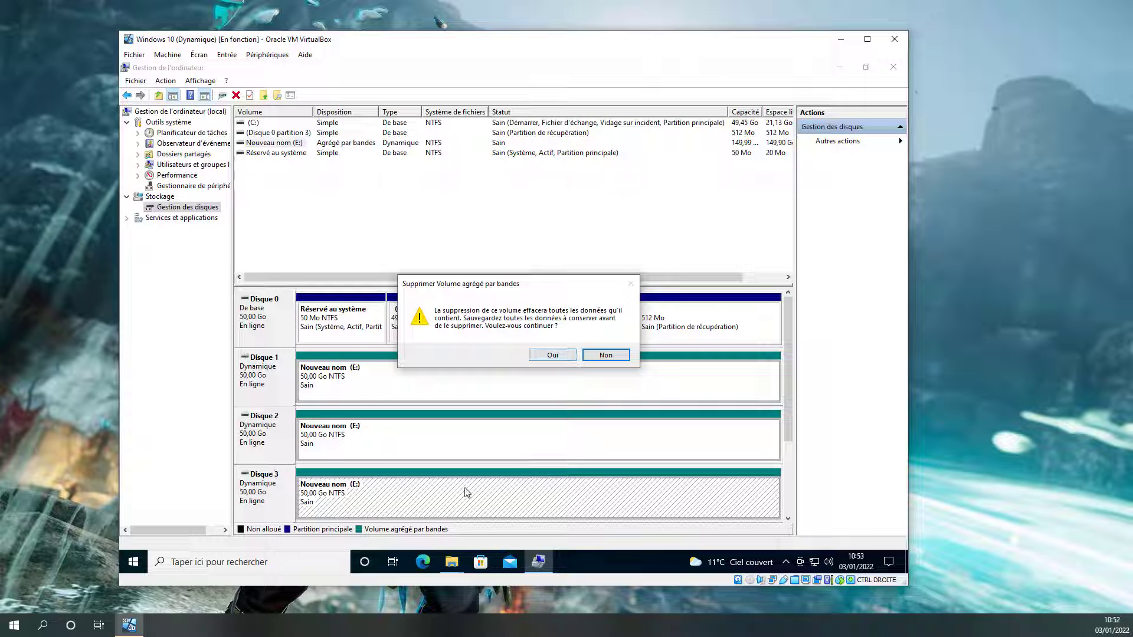
pyautogui.click(451, 562)
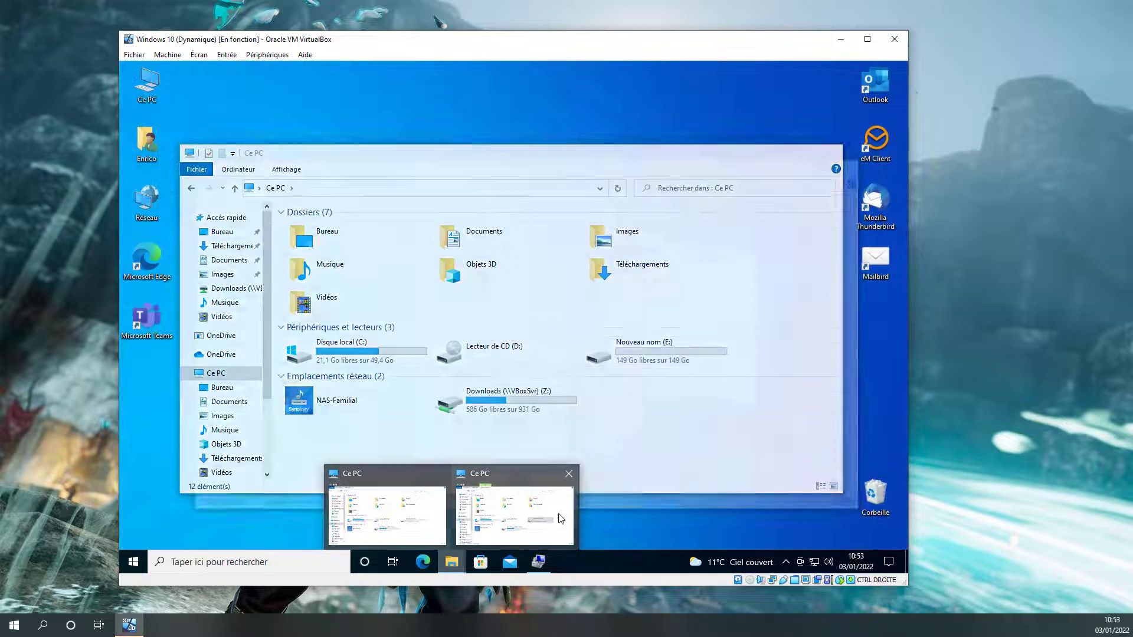
pyautogui.click(558, 519)
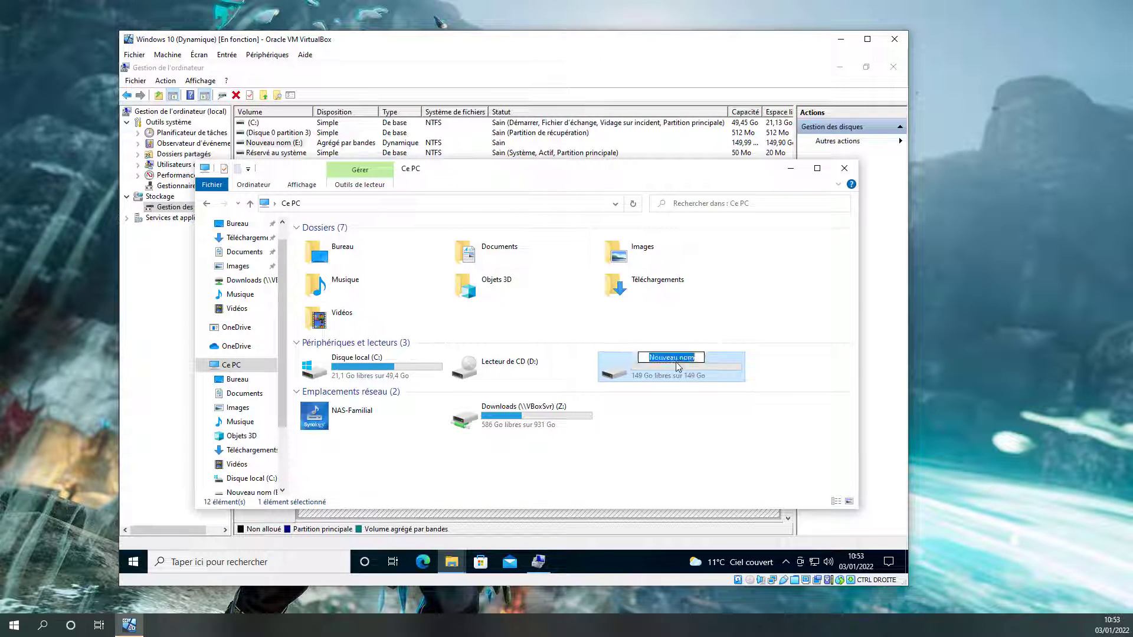
pyautogui.click(632, 455)
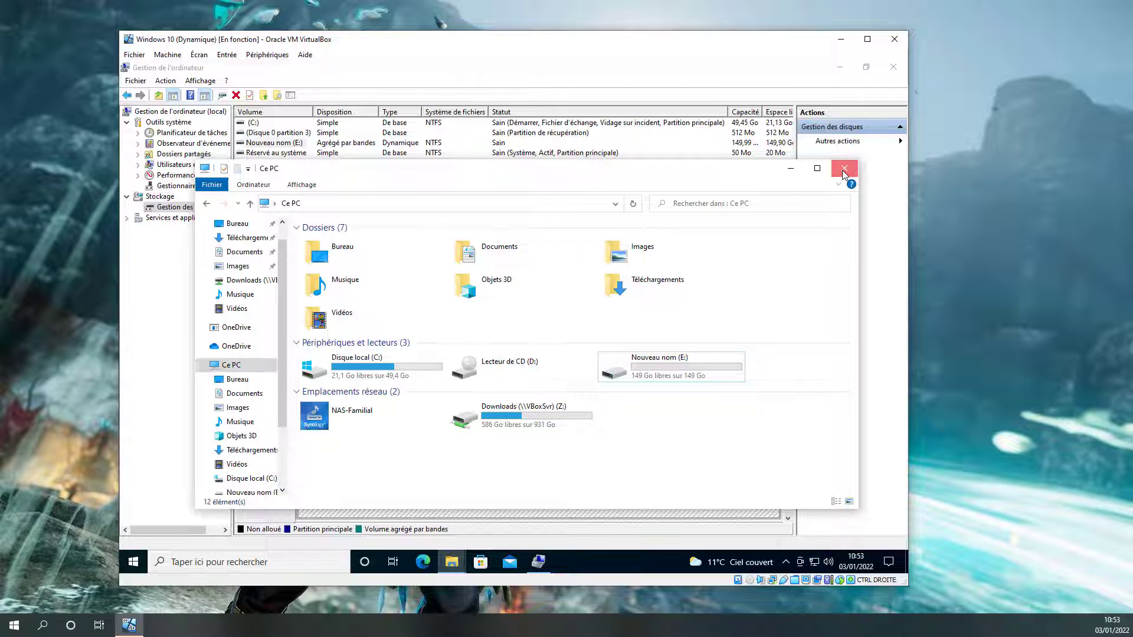
pyautogui.click(844, 168)
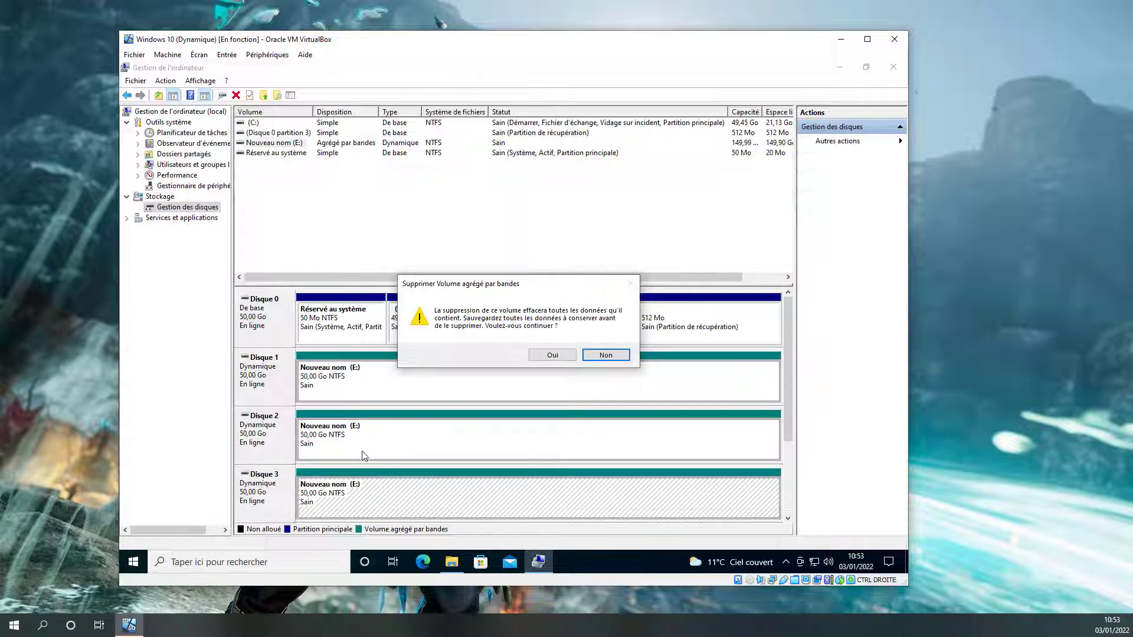
pyautogui.click(553, 356)
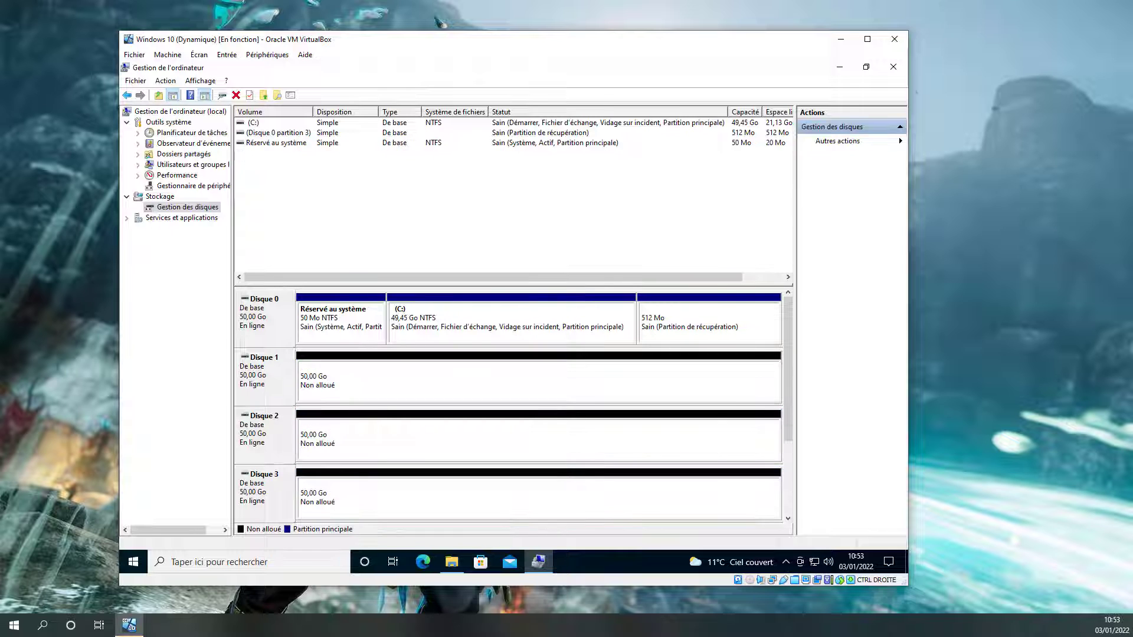
pyautogui.rightClick(420, 381)
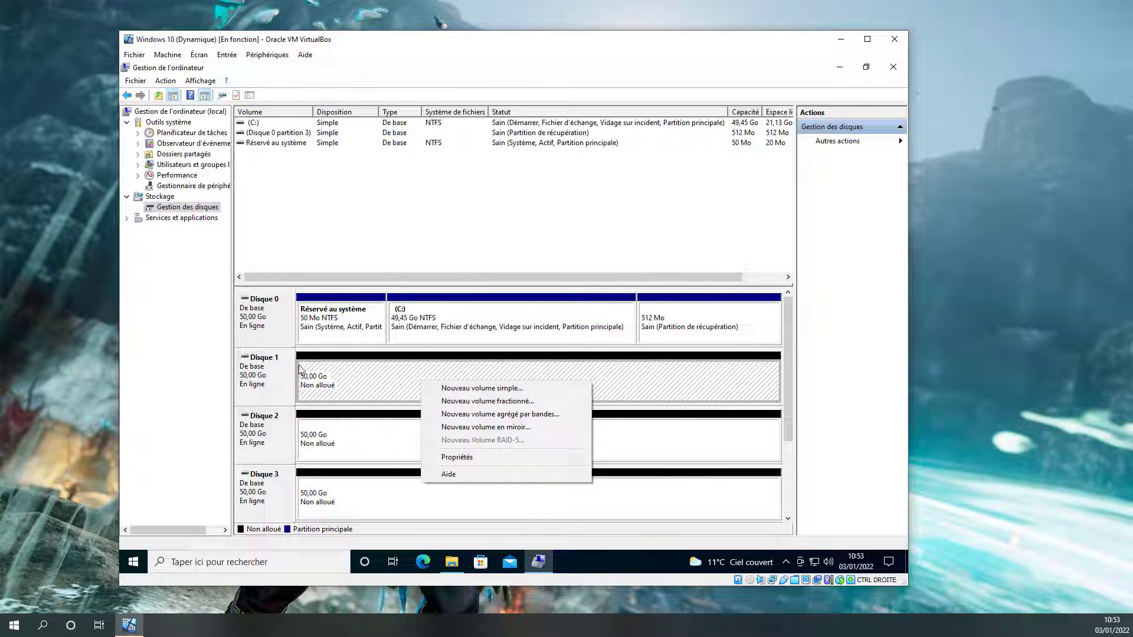
pyautogui.rightClick(249, 380)
pyautogui.click(324, 386)
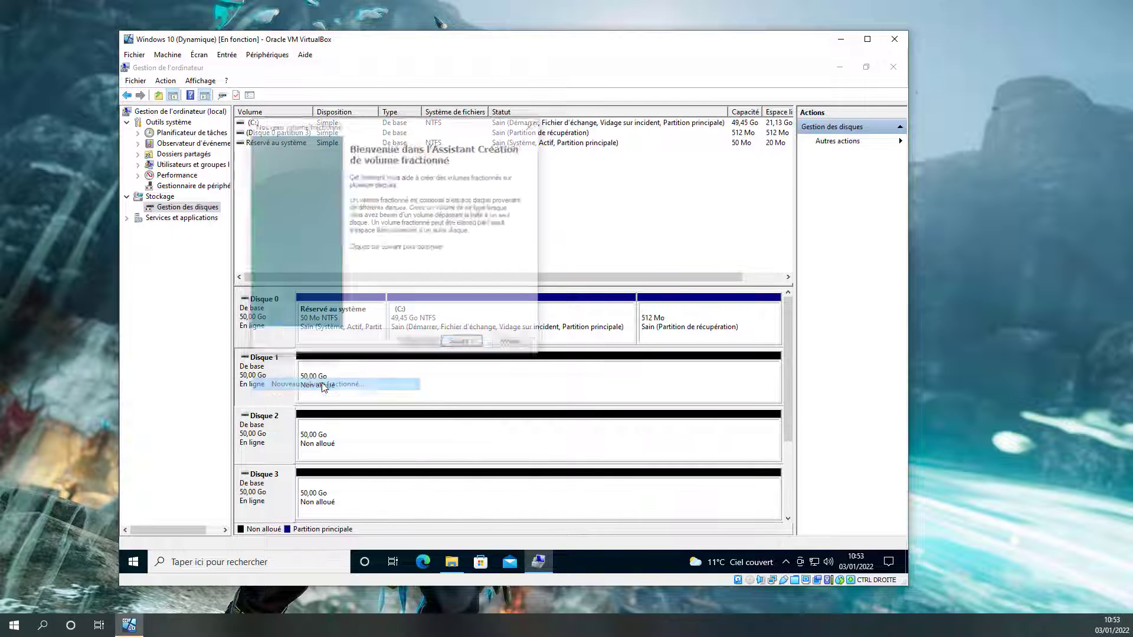
pyautogui.click(465, 343)
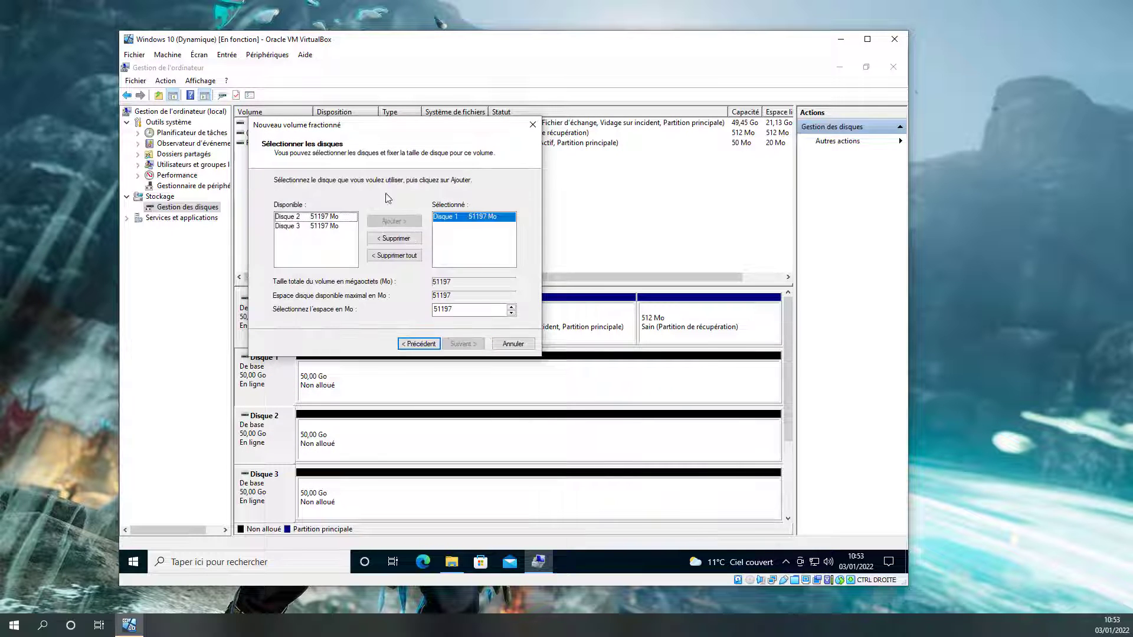
pyautogui.click(394, 238)
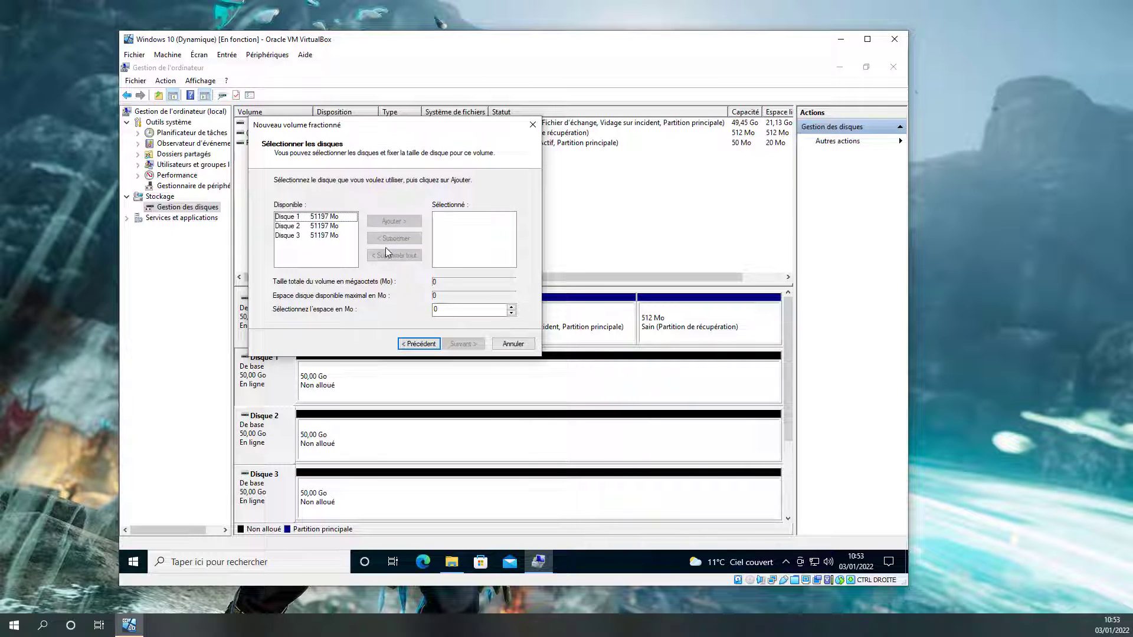
pyautogui.keyDown('shift'); pyautogui.click(321, 229); pyautogui.keyUp('shift')
pyautogui.click(402, 222)
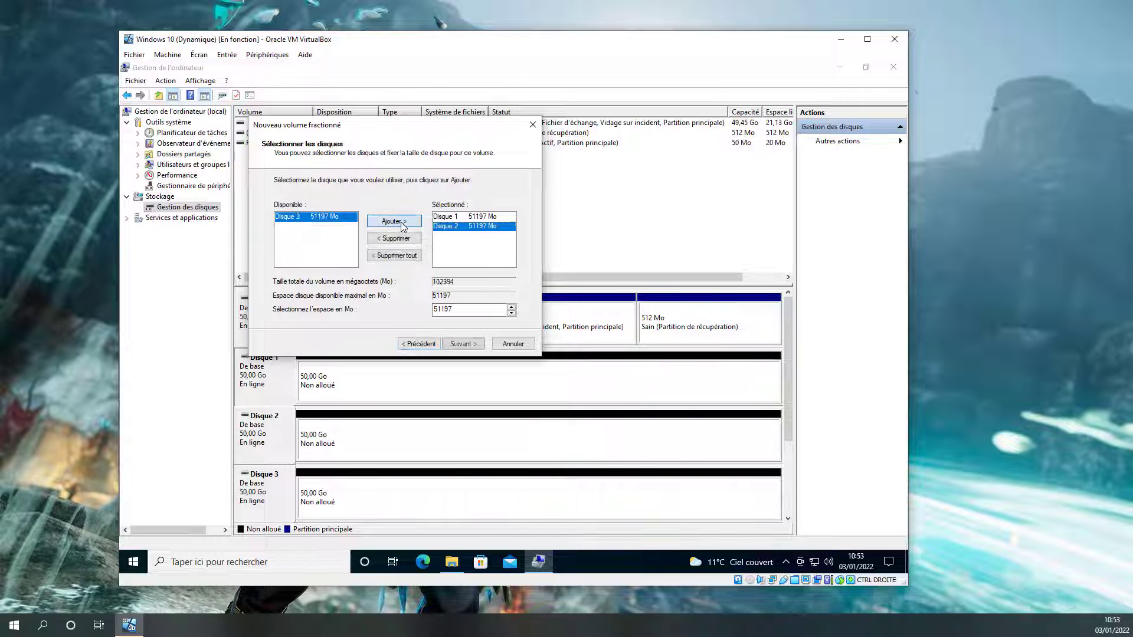
pyautogui.click(401, 222)
pyautogui.click(466, 308)
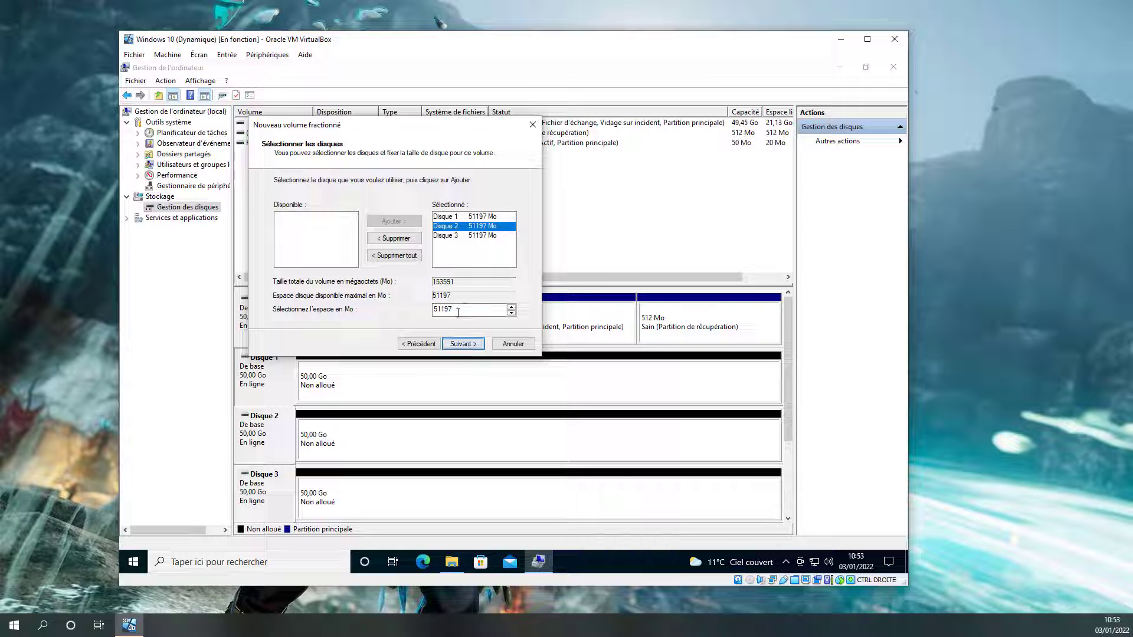
pyautogui.click(517, 346)
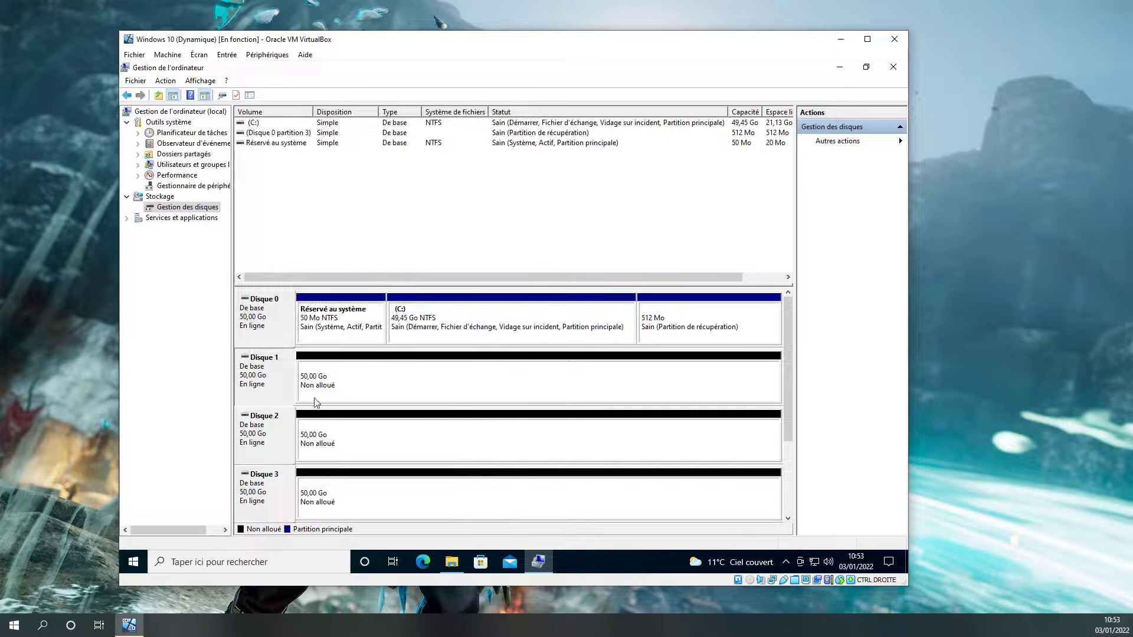
pyautogui.rightClick(285, 377)
pyautogui.click(337, 393)
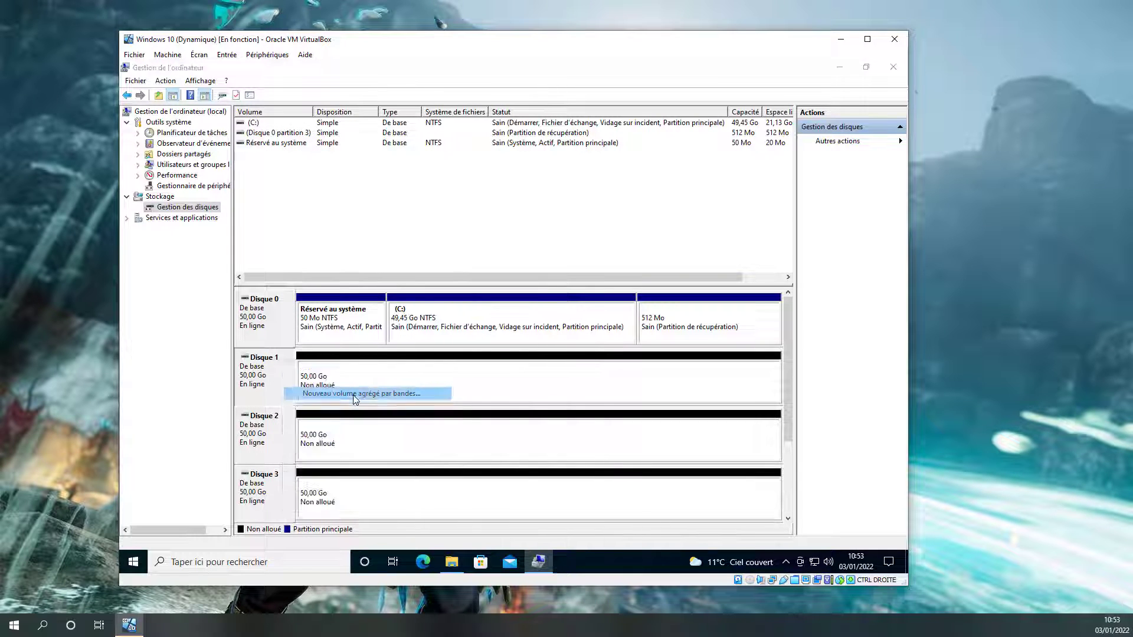
pyautogui.click(462, 344)
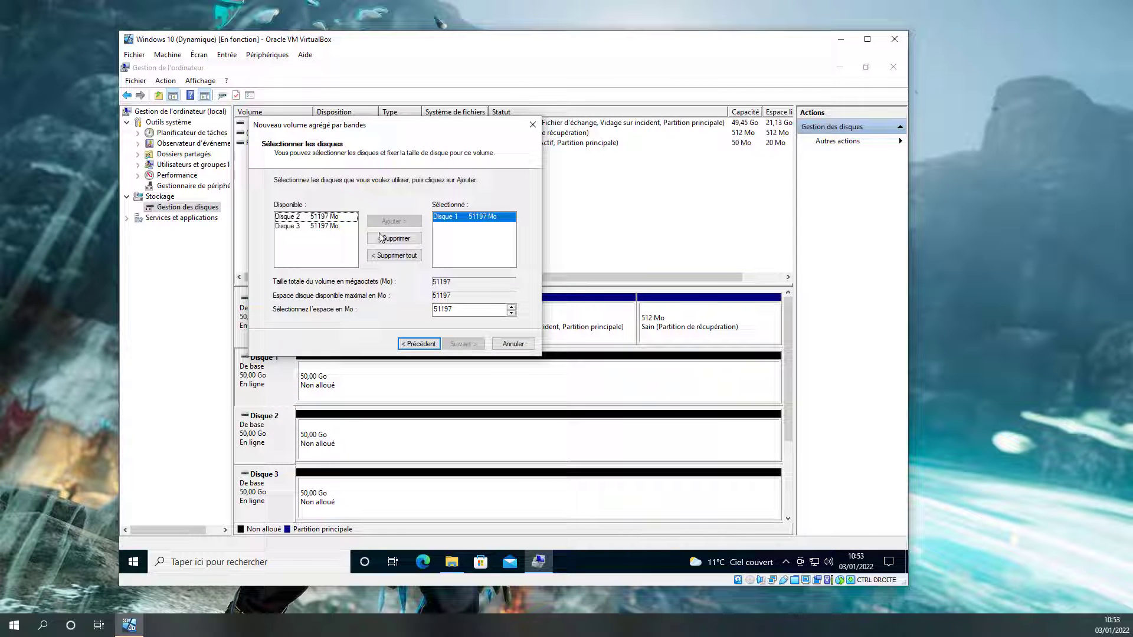
pyautogui.click(345, 218)
pyautogui.click(395, 221)
pyautogui.click(399, 223)
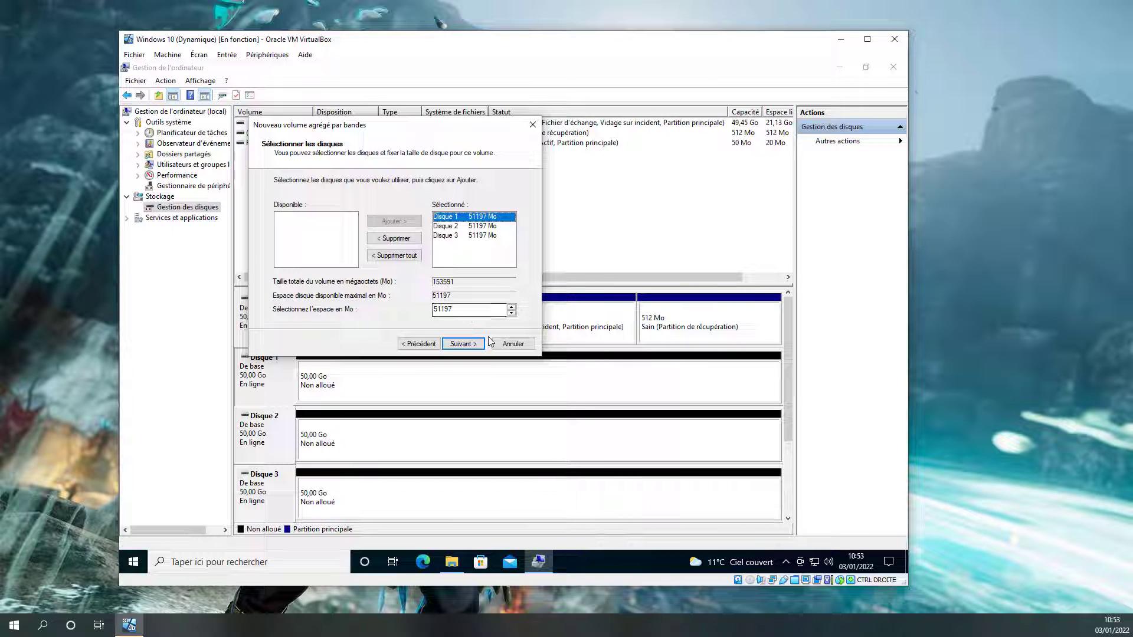
pyautogui.click(514, 346)
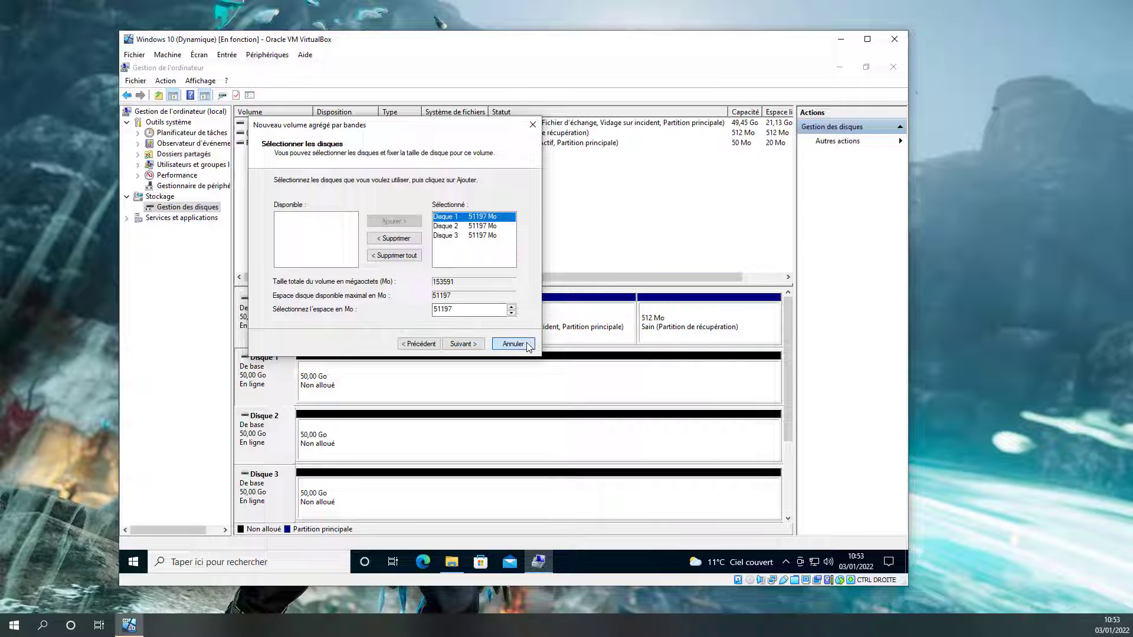
# Convert basic Disks 1, 2 and 3 to dynamic disks.
pyautogui.rightClick(275, 369)
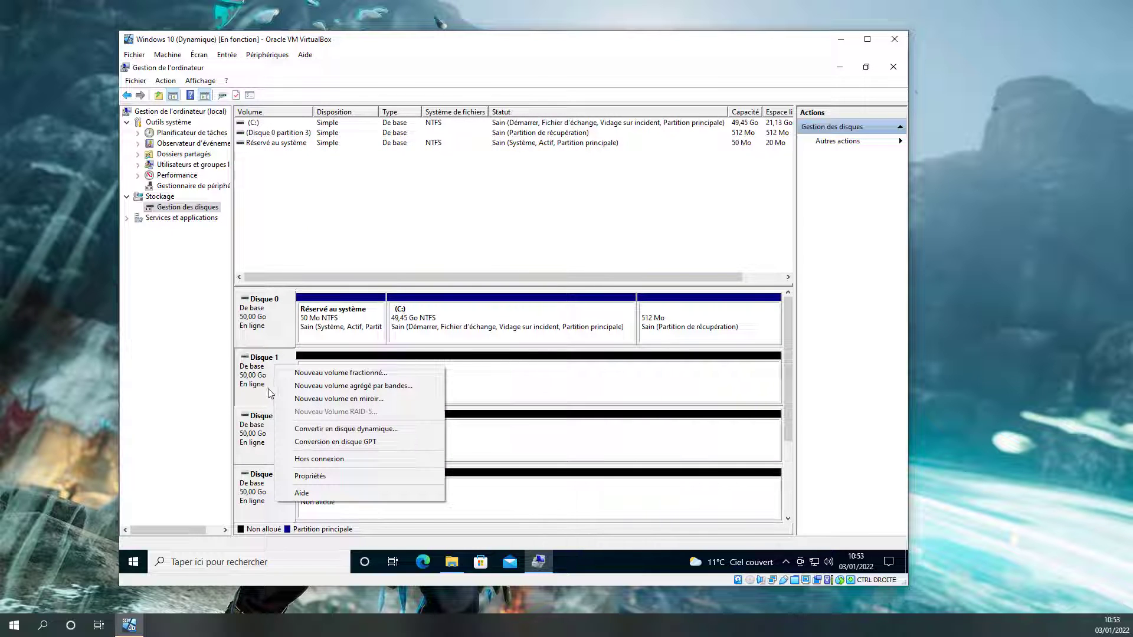
pyautogui.click(271, 394)
pyautogui.rightClick(256, 368)
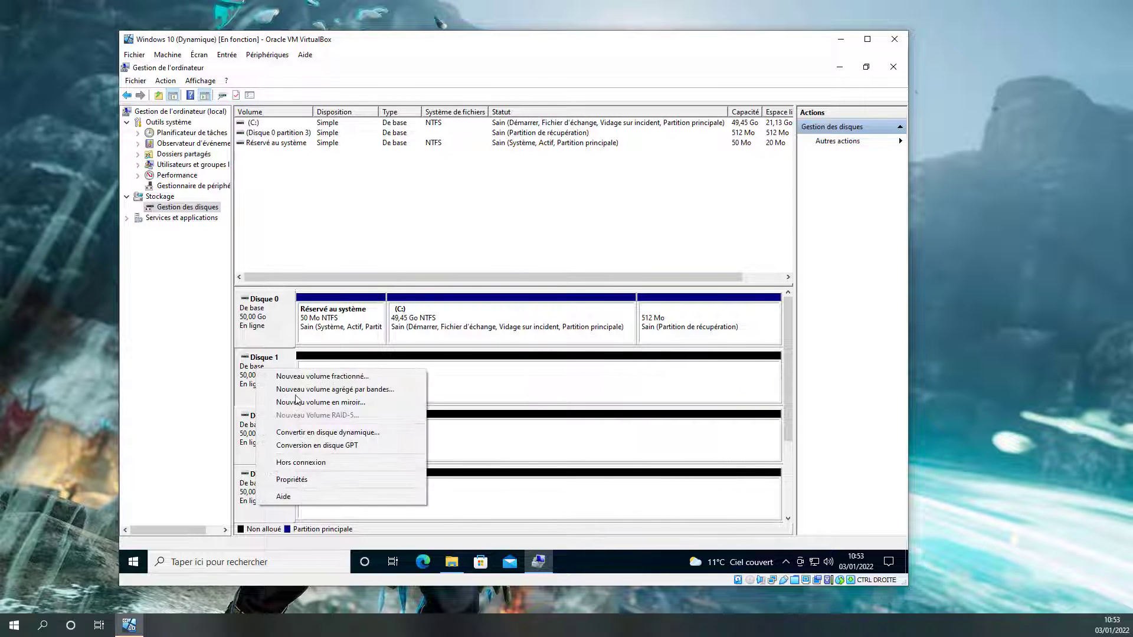
pyautogui.click(339, 435)
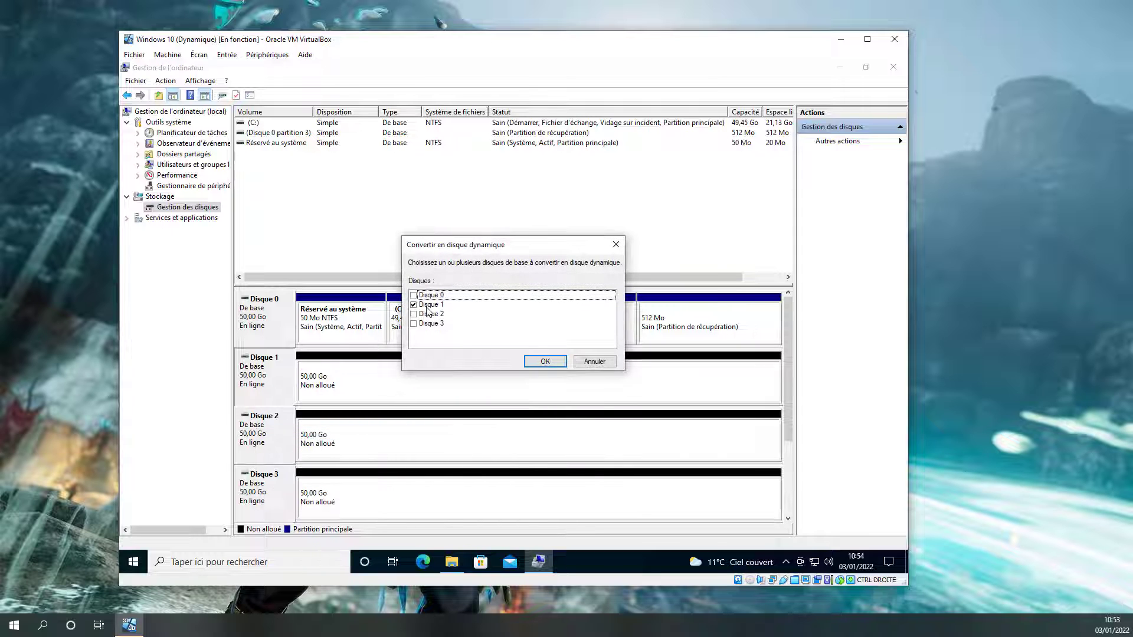
pyautogui.click(414, 314)
pyautogui.click(414, 323)
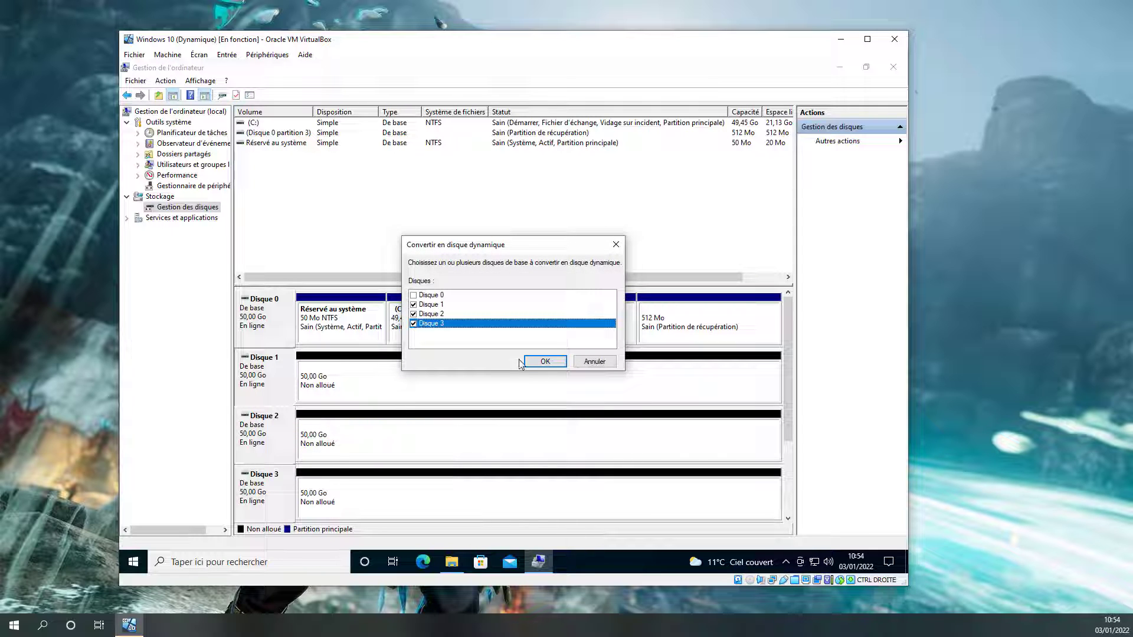
pyautogui.click(545, 361)
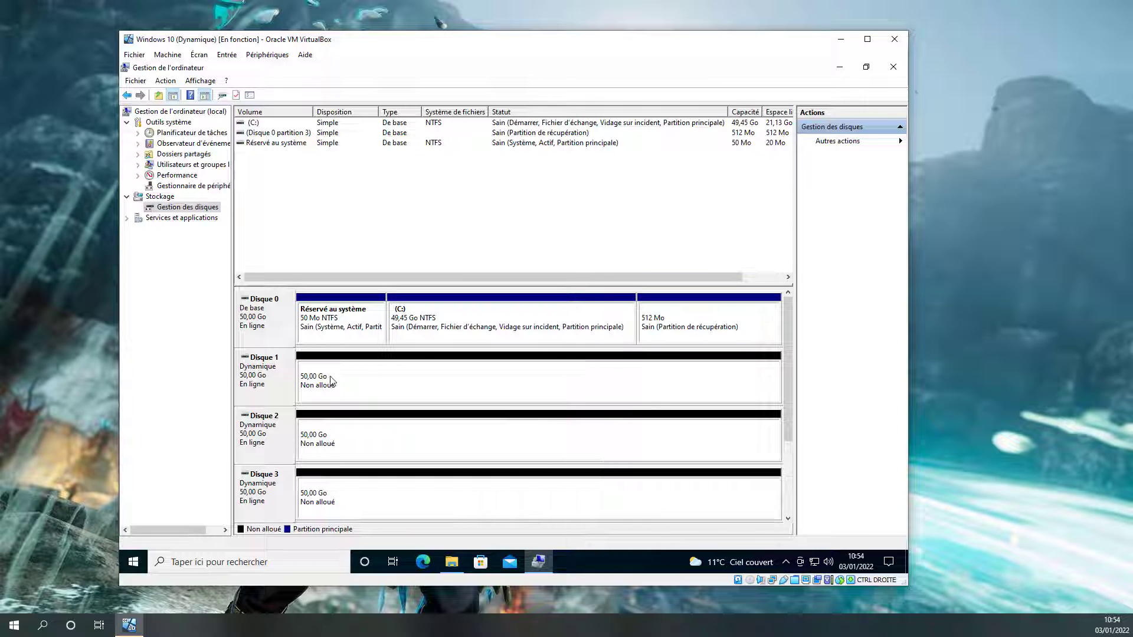
# Start a new spanned volume from Disk 1 and add Disks 2 and 3, using 51197 MB on each disk.
pyautogui.rightClick(263, 383)
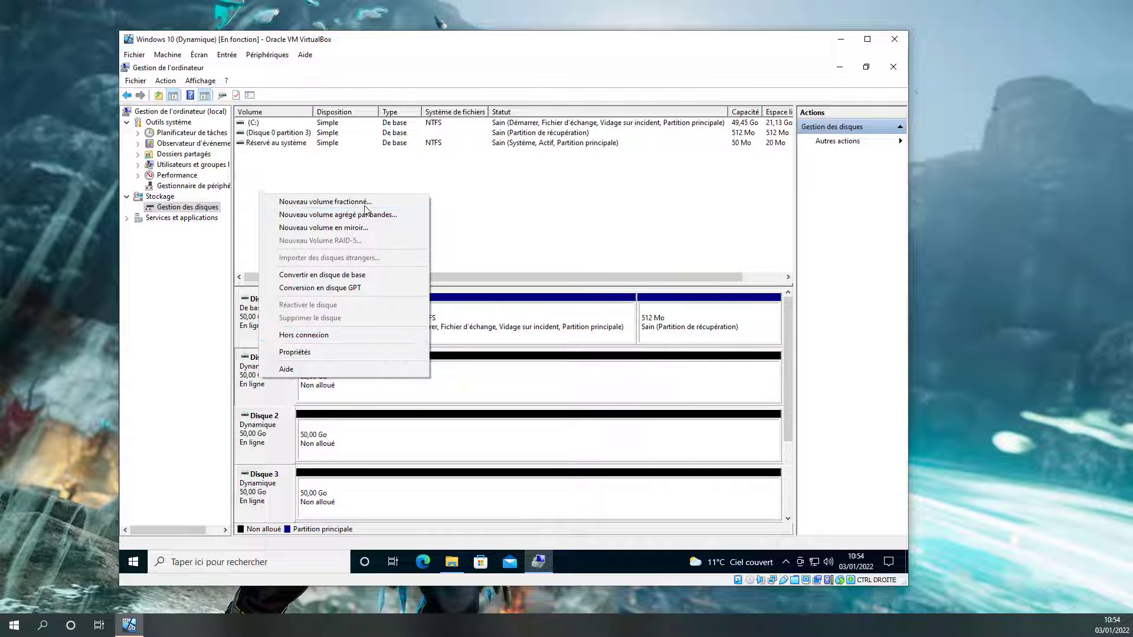
pyautogui.click(363, 210)
pyautogui.click(464, 344)
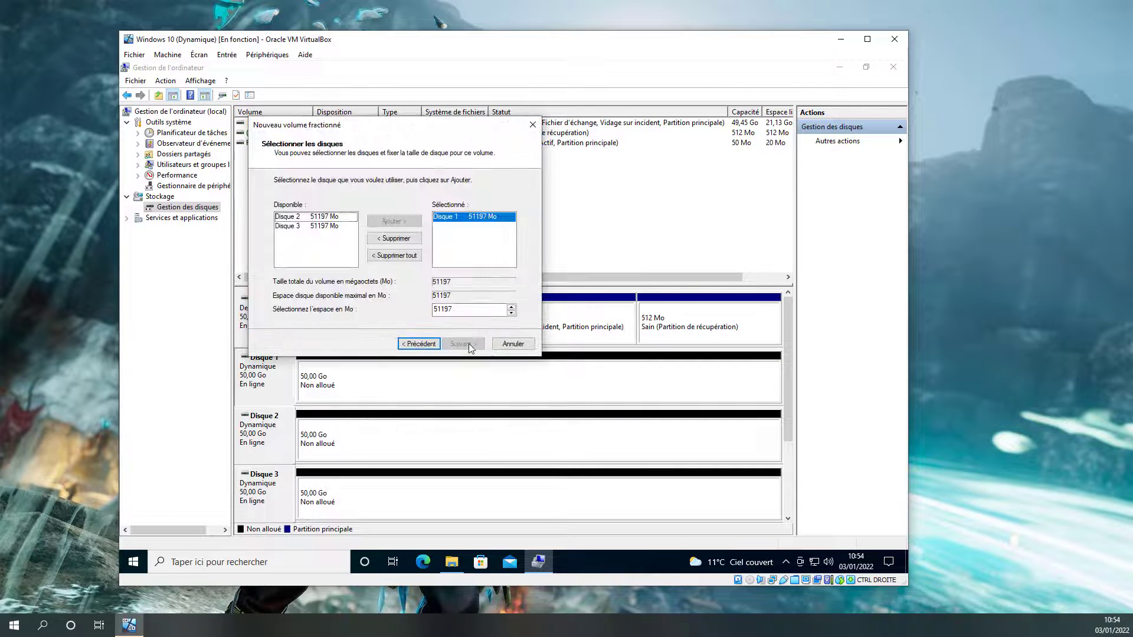
pyautogui.click(323, 217)
pyautogui.click(395, 222)
pyautogui.click(395, 222)
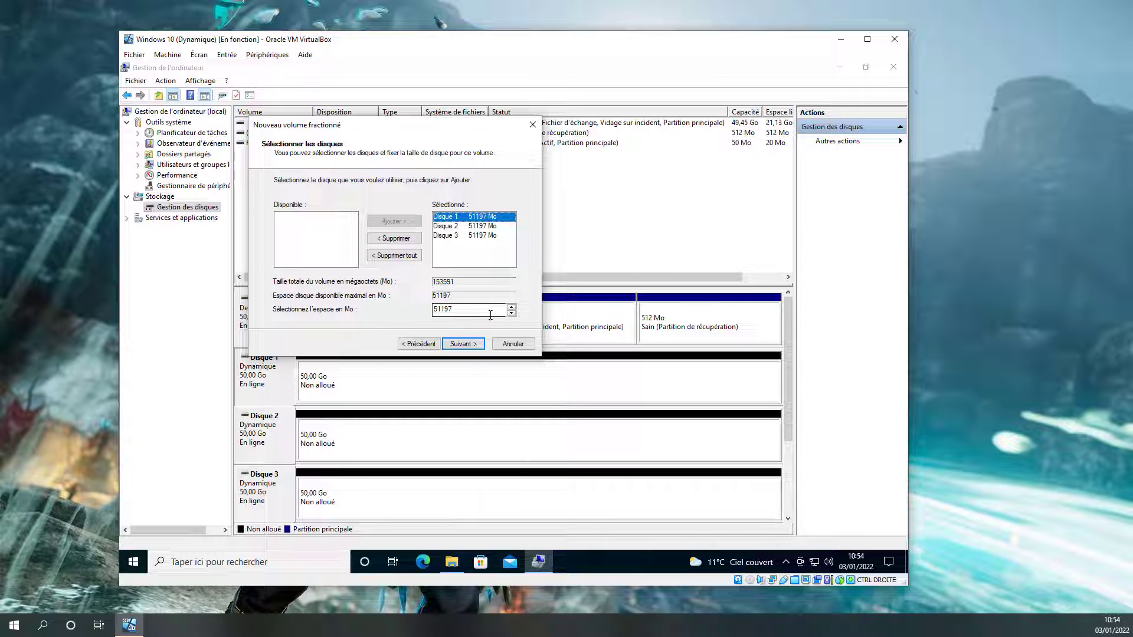
pyautogui.click(469, 344)
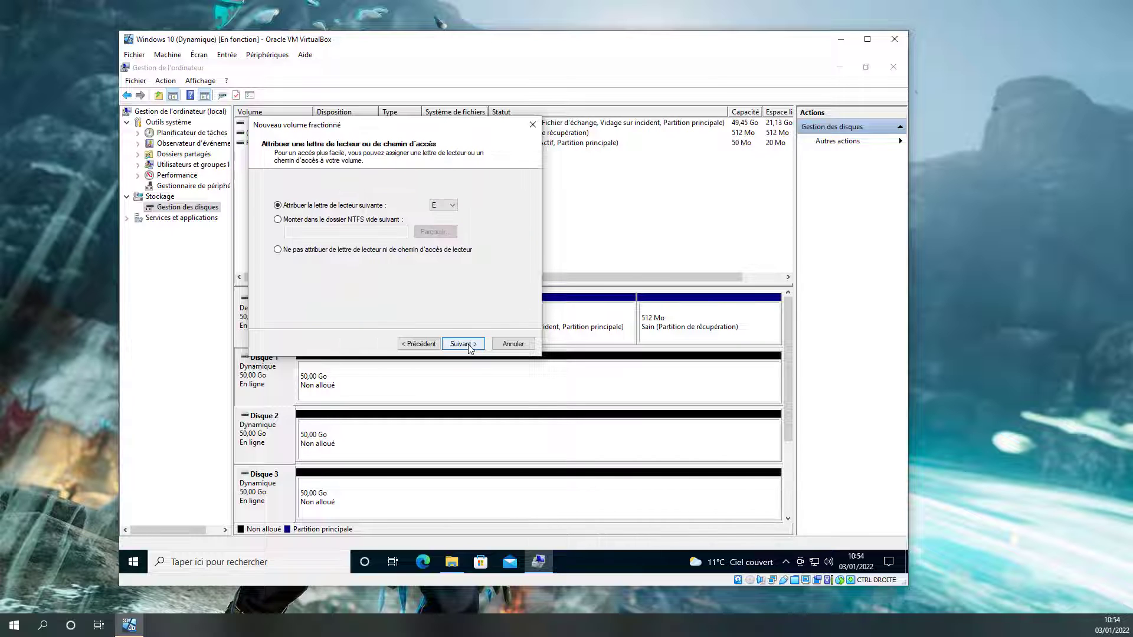
# Assign letter E:, quick format the spanned volume as NTFS with the name Nouveau nom, and create it.
pyautogui.click(469, 345)
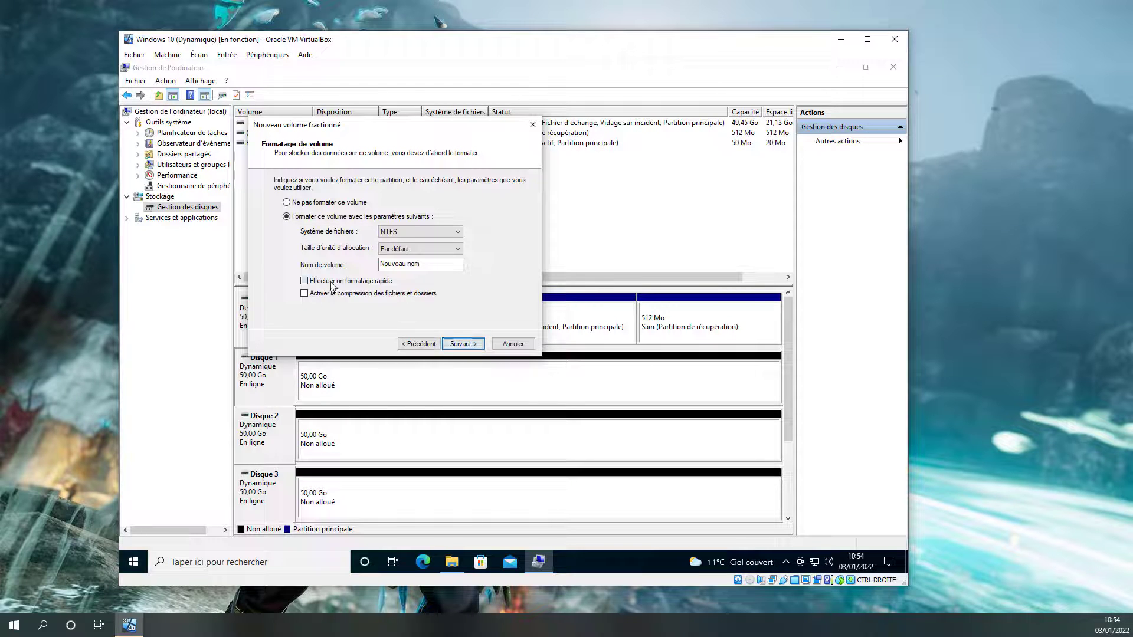
pyautogui.click(461, 344)
pyautogui.click(461, 344)
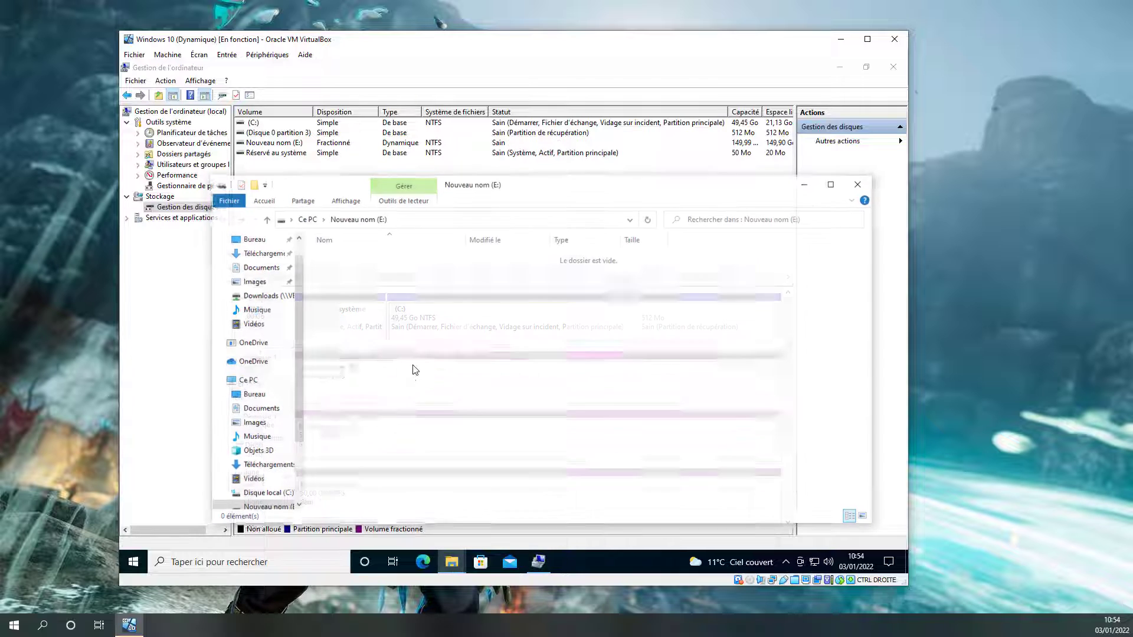
# Check the capacity of the spanned drive E: in This PC and return to Disk Management.
pyautogui.click(306, 219)
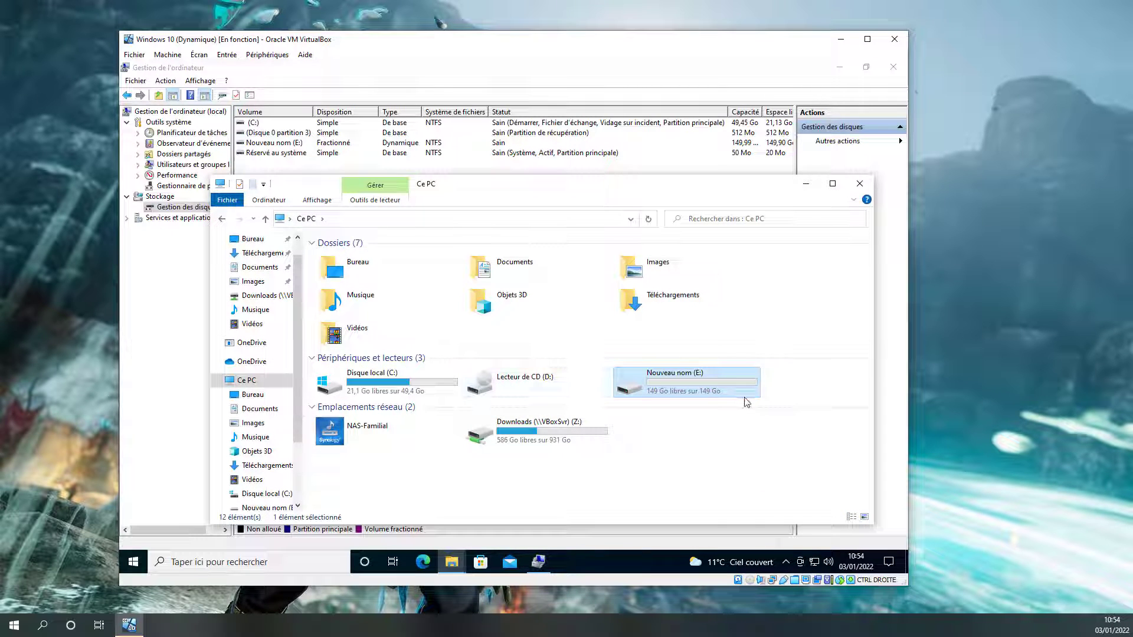
pyautogui.click(859, 184)
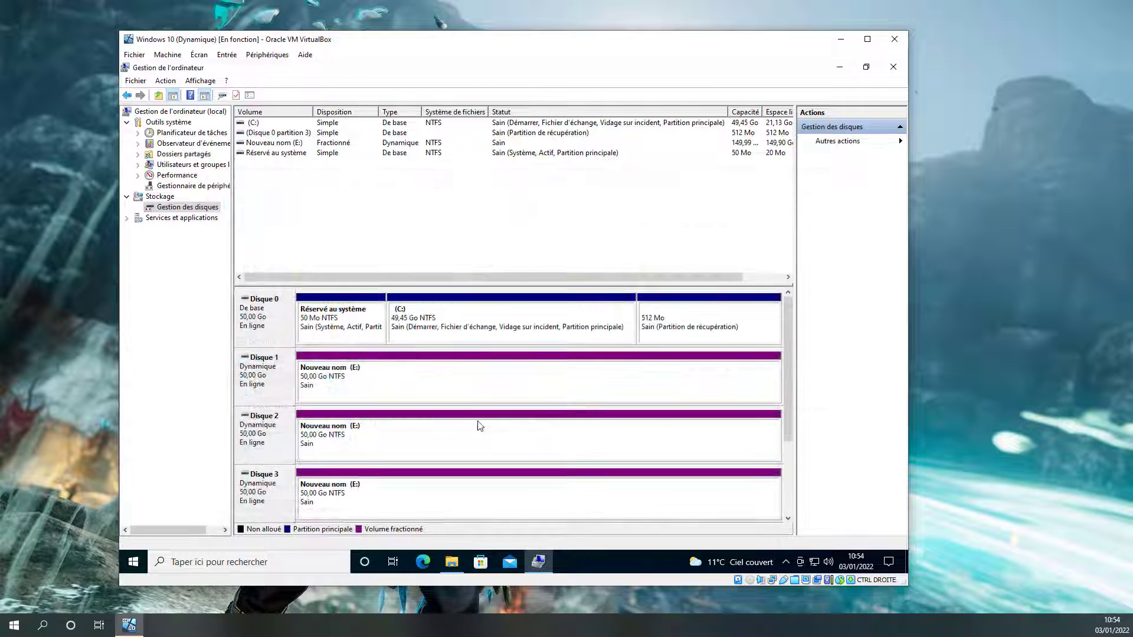